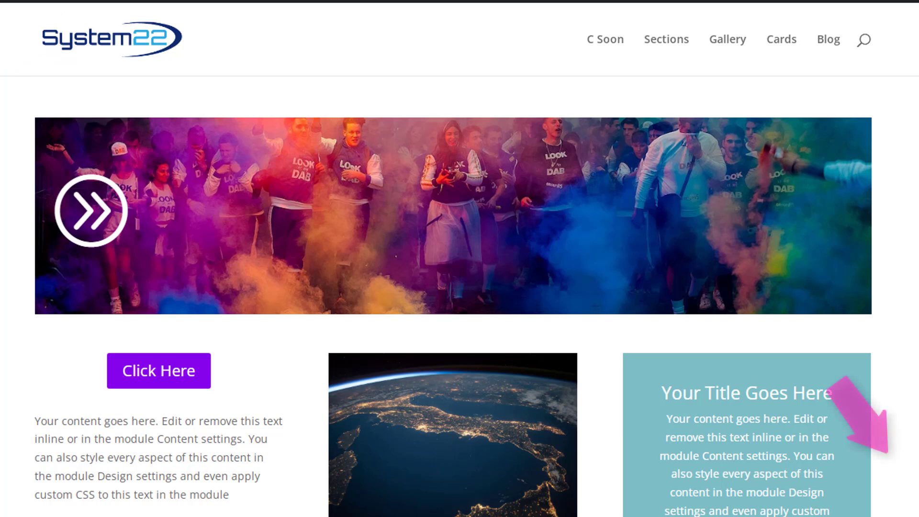
Preview the text reveal effect on the finished banner blurb with the double-arrow icon
{"action": "mouse_move", "coordinate": [88, 216]}
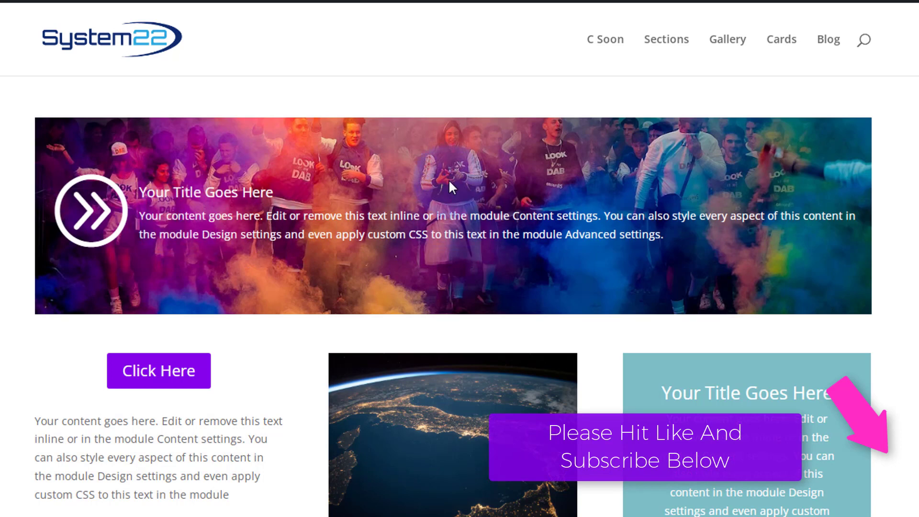
{"action": "left_click", "coordinate": [462, 96]}
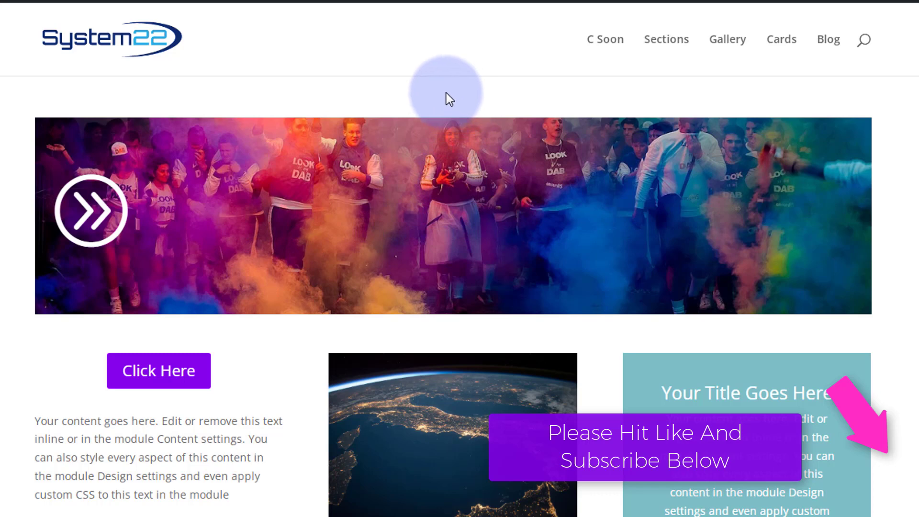
{"action": "mouse_move", "coordinate": [105, 201]}
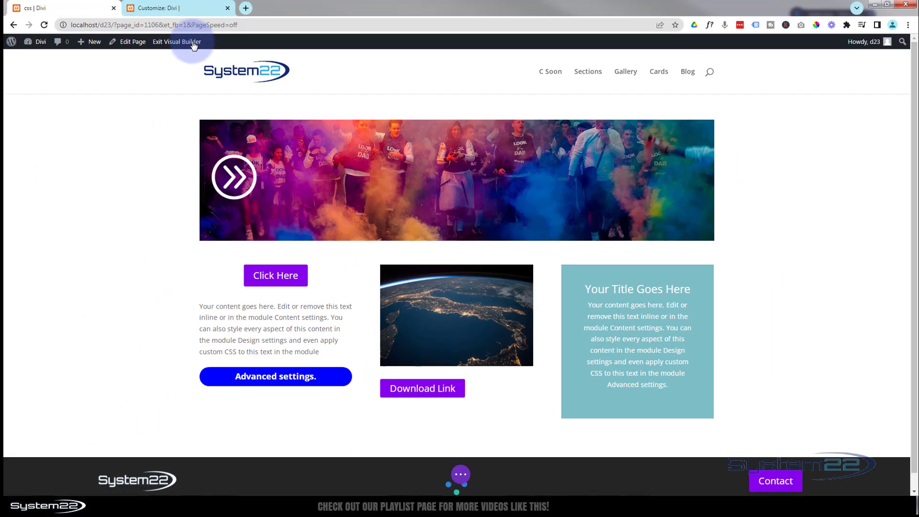
Insert a new regular section with a single-column row below the existing page content
{"action": "mouse_move", "coordinate": [423, 253]}
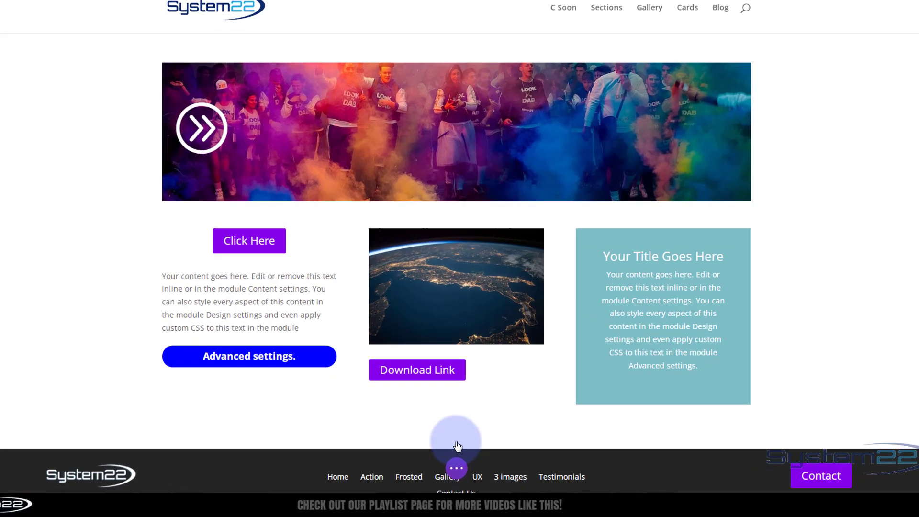
{"action": "left_click", "coordinate": [456, 452]}
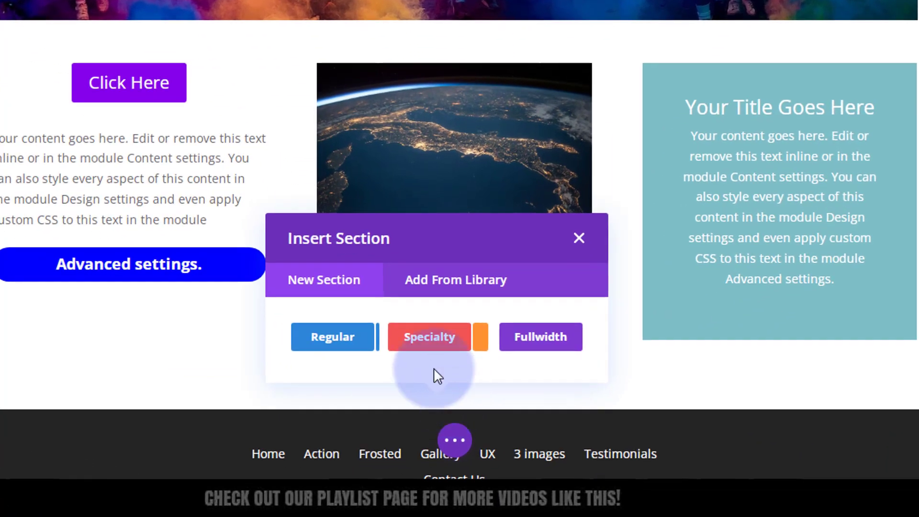
{"action": "left_click", "coordinate": [335, 343]}
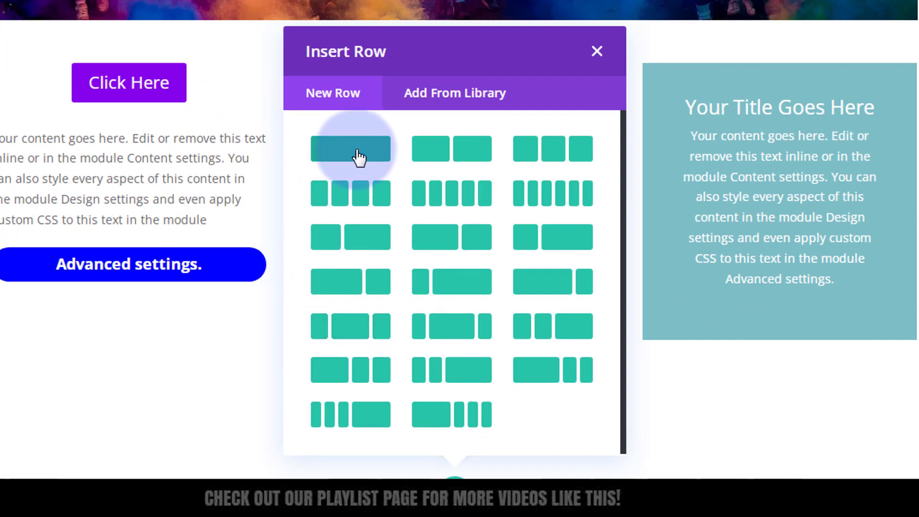
{"action": "left_click", "coordinate": [359, 157]}
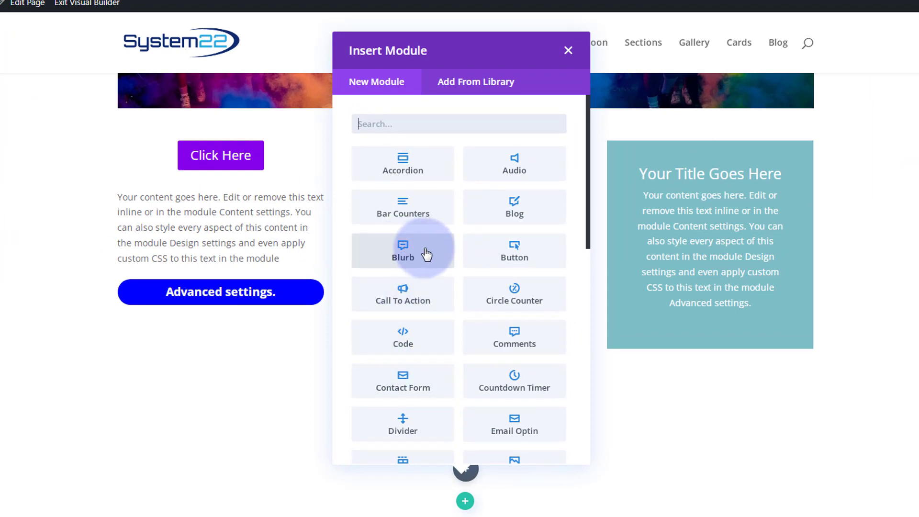
Add a Blurb module to the new single-column row
{"action": "scroll", "coordinate": [431, 249], "scroll_direction": "down", "scroll_amount": 10}
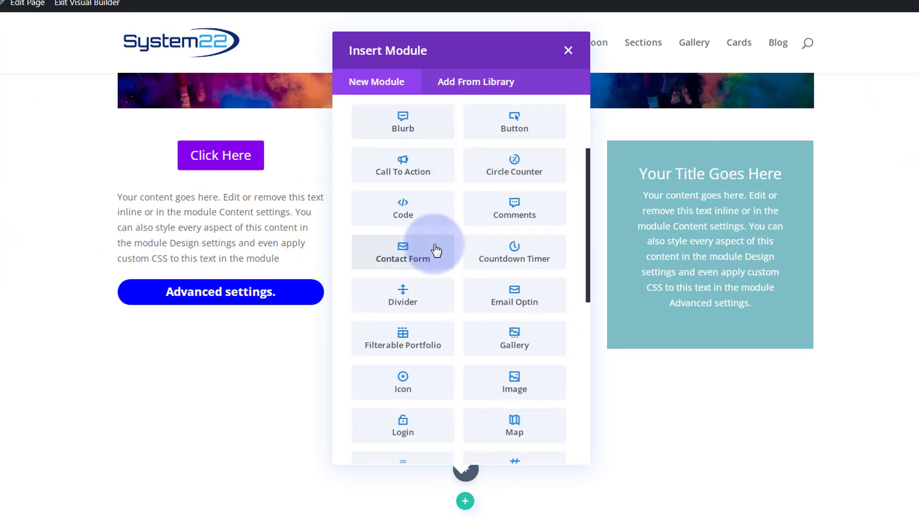
{"action": "scroll", "coordinate": [439, 243], "scroll_direction": "up", "scroll_amount": 10}
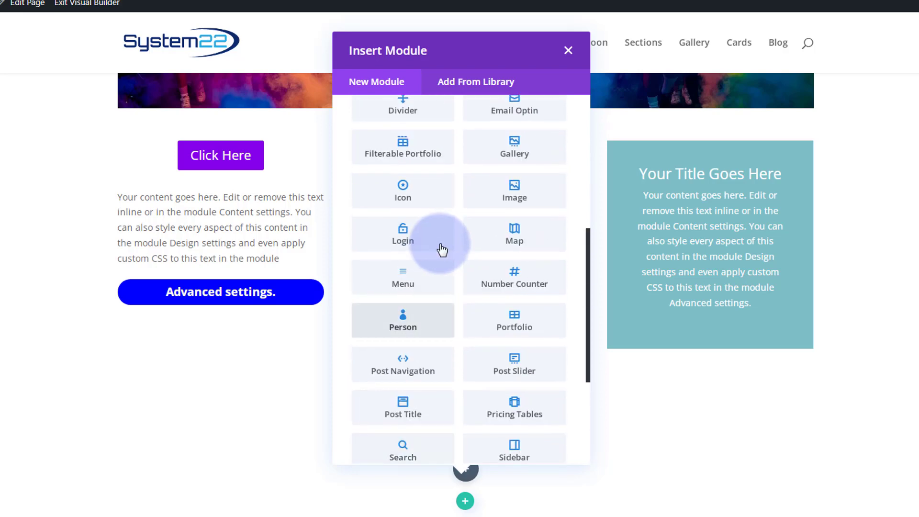
{"action": "scroll", "coordinate": [445, 249], "scroll_direction": "up", "scroll_amount": 2}
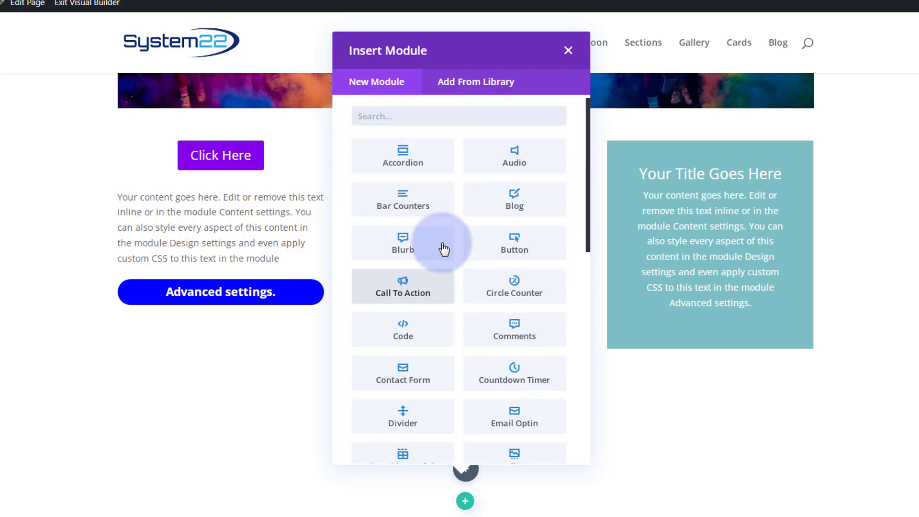
{"action": "left_click", "coordinate": [440, 248]}
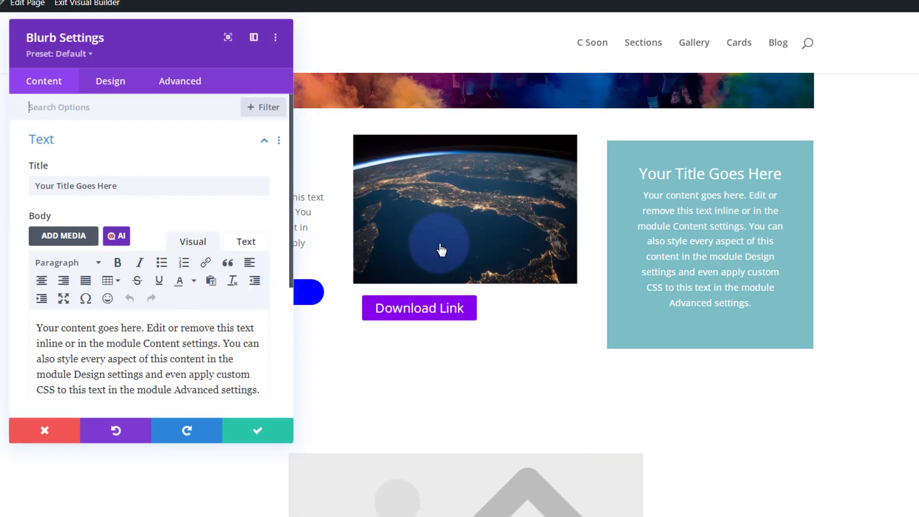
Replace the blurb's placeholder image with the circled double right arrow icon, keeping the settings window clear of the module
{"action": "scroll", "coordinate": [652, 356], "scroll_direction": "down", "scroll_amount": 5}
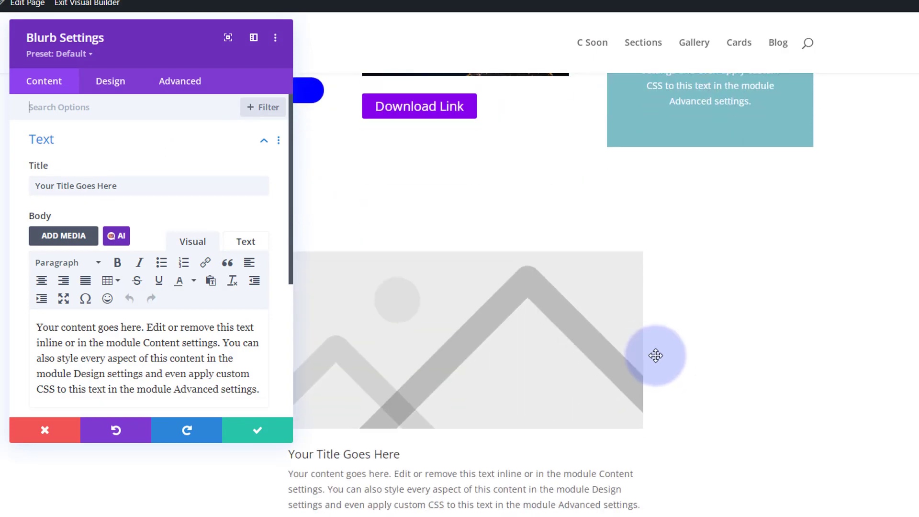
{"action": "left_click_drag", "start_coordinate": [123, 35], "coordinate": [163, 46]}
{"action": "left_click_drag", "start_coordinate": [386, 73], "coordinate": [772, 111]}
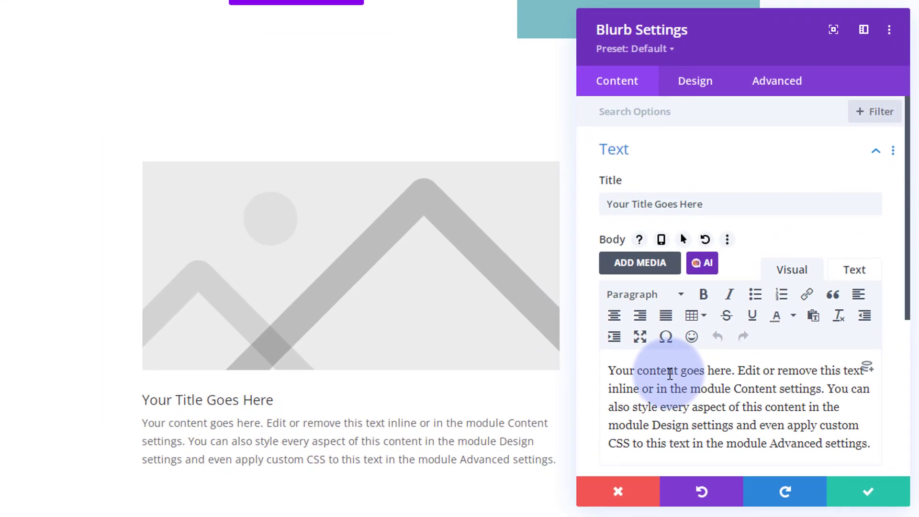
{"action": "scroll", "coordinate": [669, 351], "scroll_direction": "down", "scroll_amount": 5}
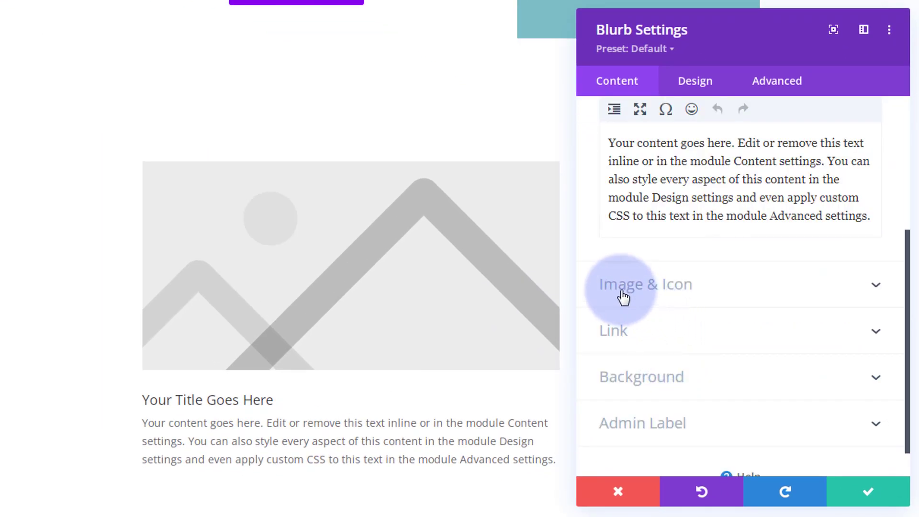
{"action": "left_click", "coordinate": [723, 295]}
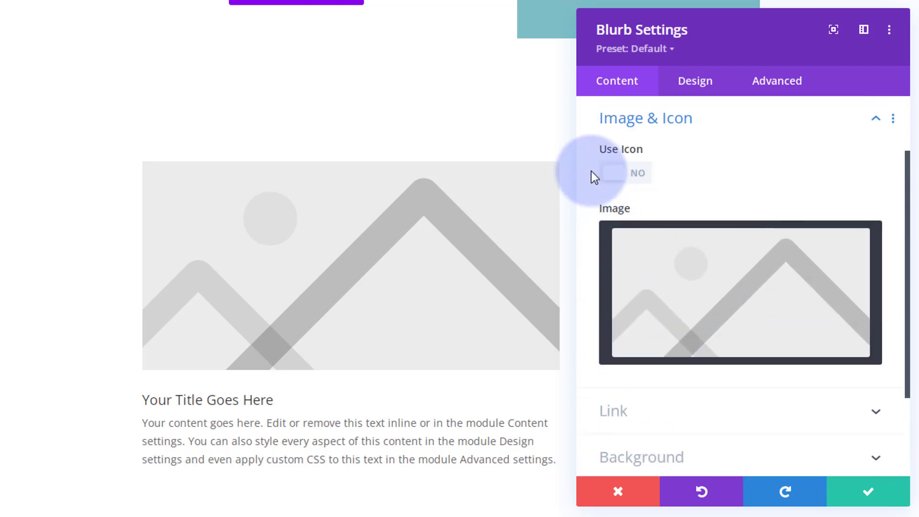
{"action": "left_click", "coordinate": [640, 180]}
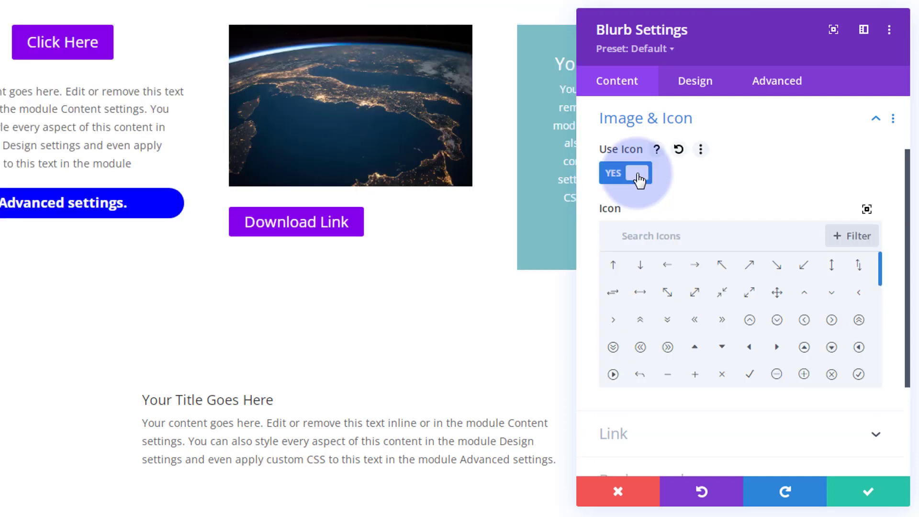
{"action": "left_click", "coordinate": [668, 348]}
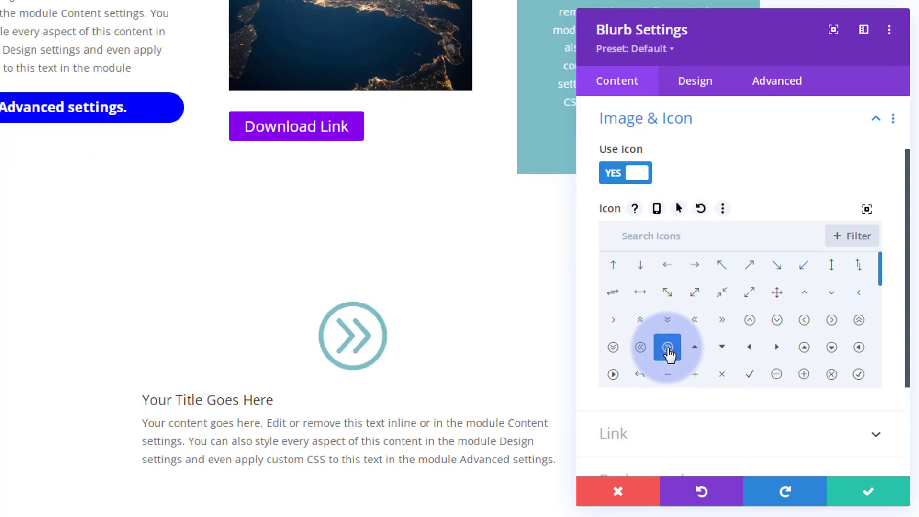
Look through the available blurb icons, search them for "arrow", and browse the full-size icon picker before closing it
{"action": "scroll", "coordinate": [804, 304], "scroll_direction": "down", "scroll_amount": 5}
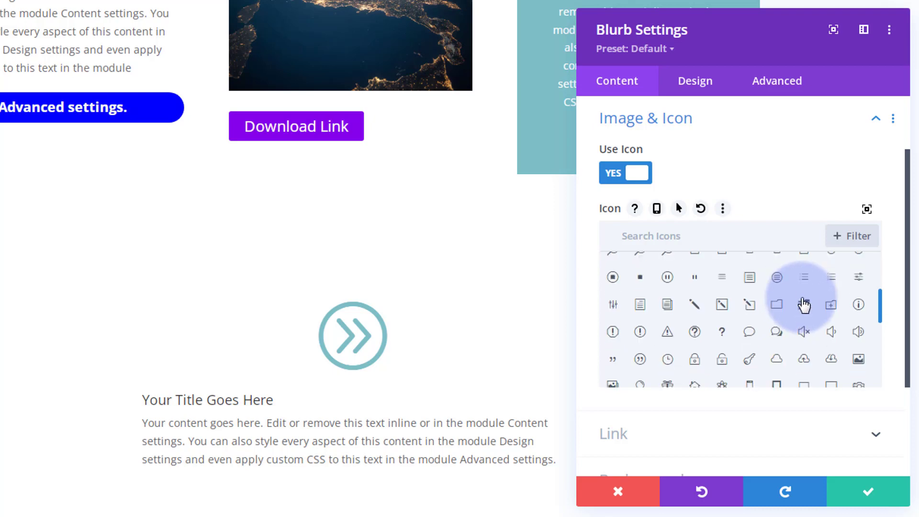
{"action": "scroll", "coordinate": [804, 305], "scroll_direction": "up", "scroll_amount": 5}
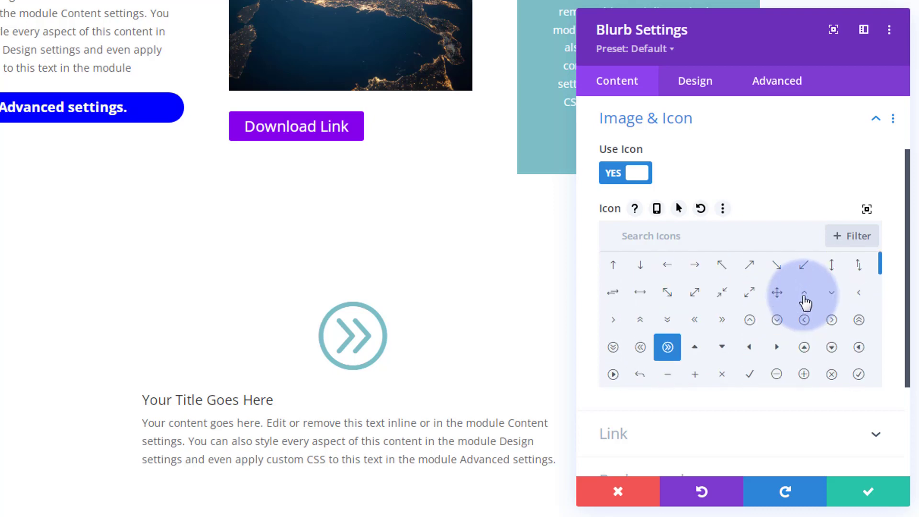
{"action": "left_click", "coordinate": [679, 233]}
{"action": "type", "text": "arrow"}
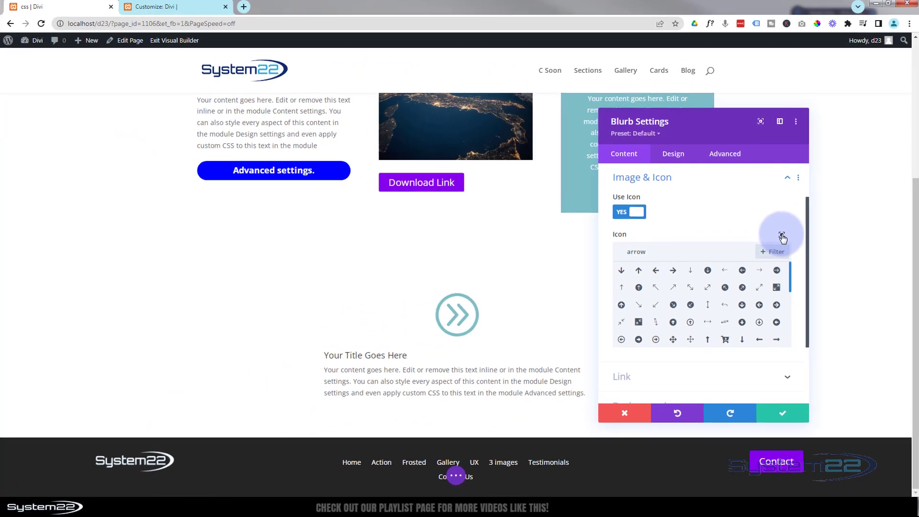
{"action": "left_click", "coordinate": [782, 237]}
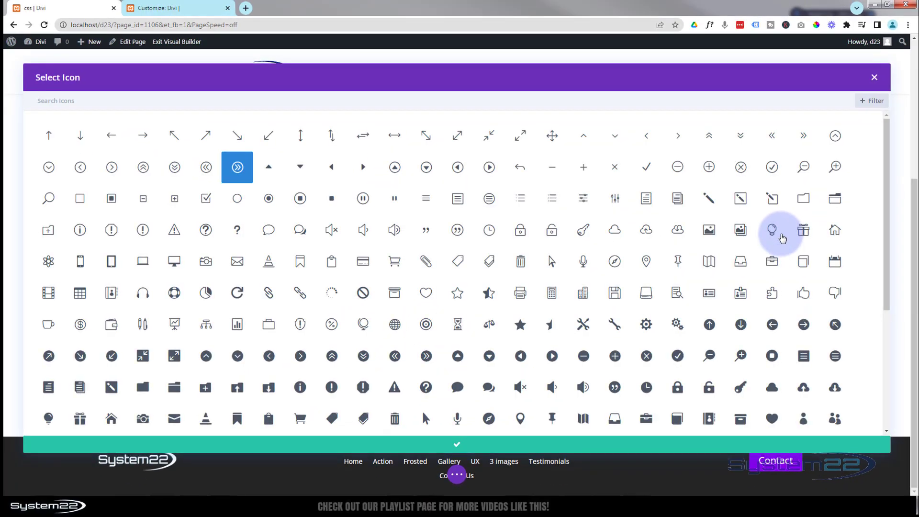
{"action": "scroll", "coordinate": [678, 234], "scroll_direction": "down", "scroll_amount": 1}
{"action": "scroll", "coordinate": [680, 240], "scroll_direction": "down", "scroll_amount": 15}
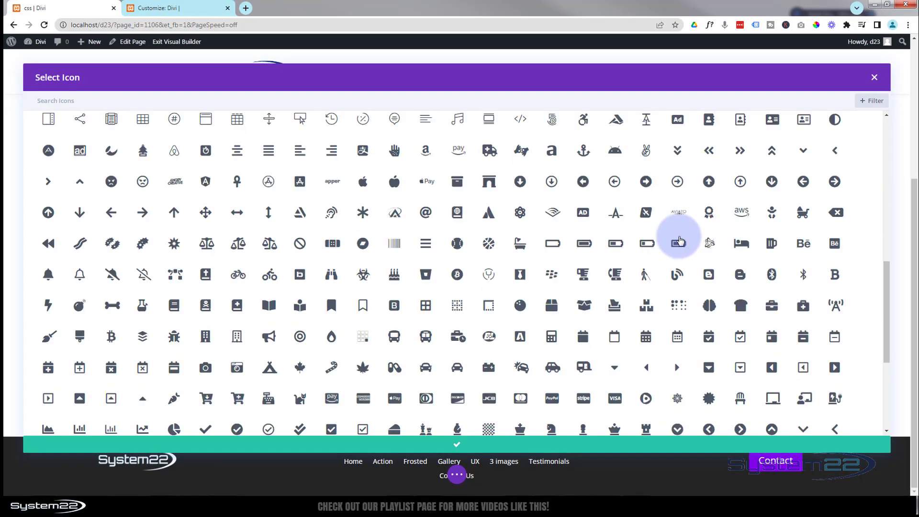
{"action": "left_click", "coordinate": [874, 77]}
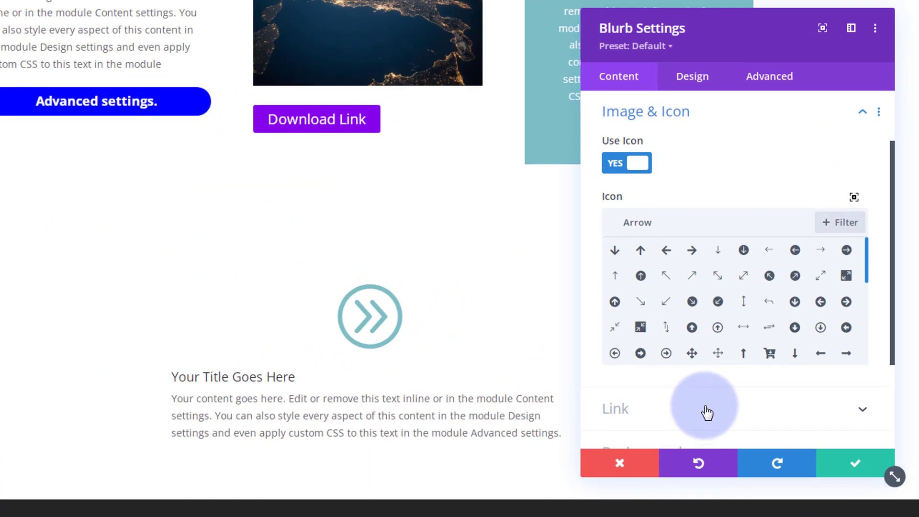
Set the blurb's image/icon placement to Left in its design settings
{"action": "scroll", "coordinate": [706, 412], "scroll_direction": "down", "scroll_amount": 2}
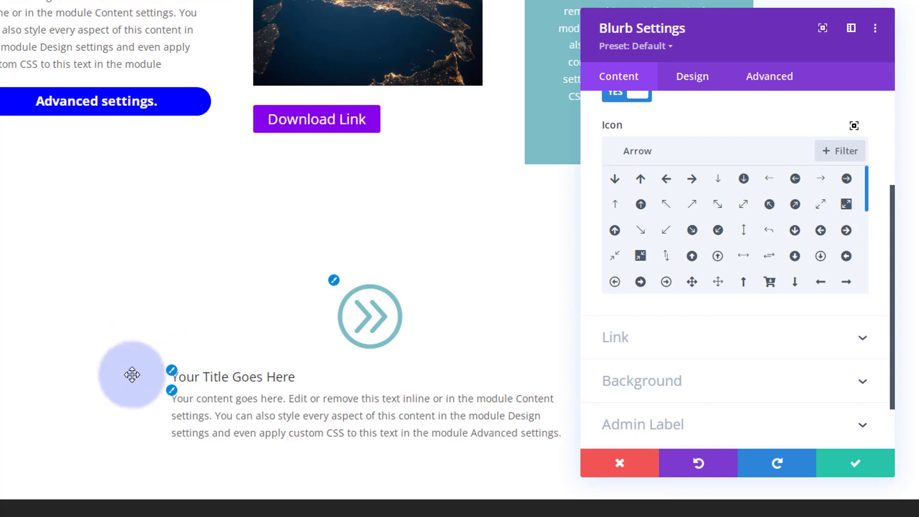
{"action": "left_click", "coordinate": [699, 81]}
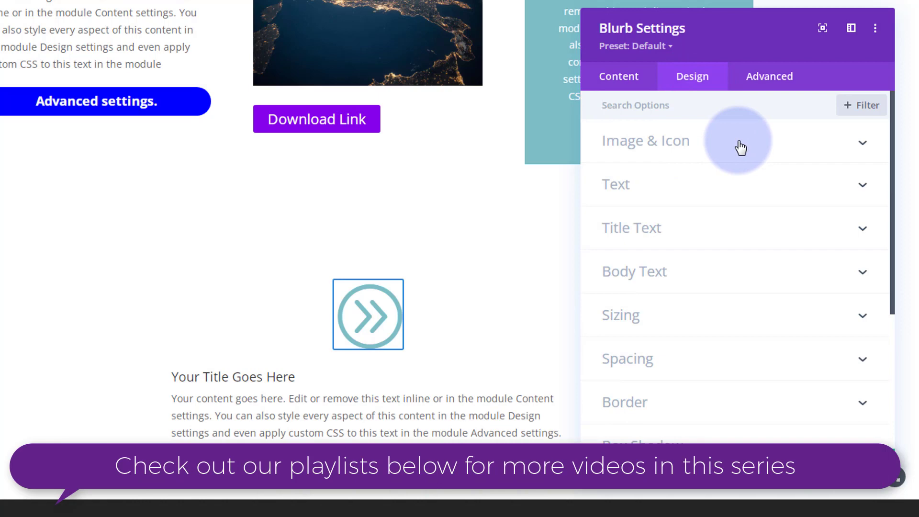
{"action": "left_click", "coordinate": [741, 146]}
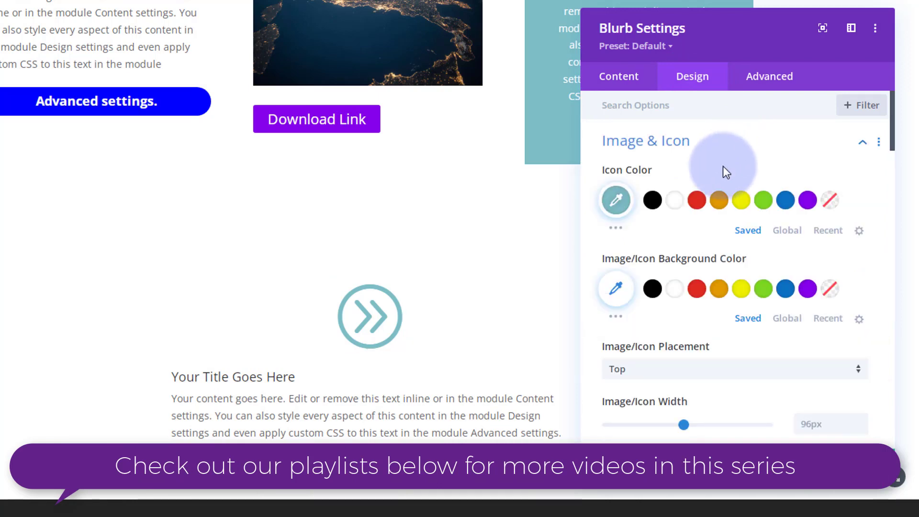
{"action": "left_click", "coordinate": [676, 228]}
{"action": "scroll", "coordinate": [676, 229], "scroll_direction": "down", "scroll_amount": 2}
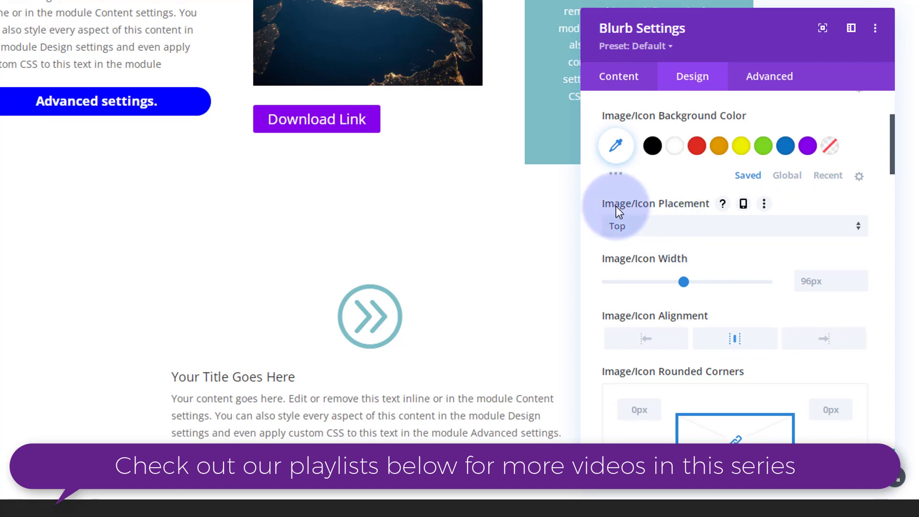
{"action": "left_click", "coordinate": [673, 234]}
{"action": "left_click", "coordinate": [651, 270]}
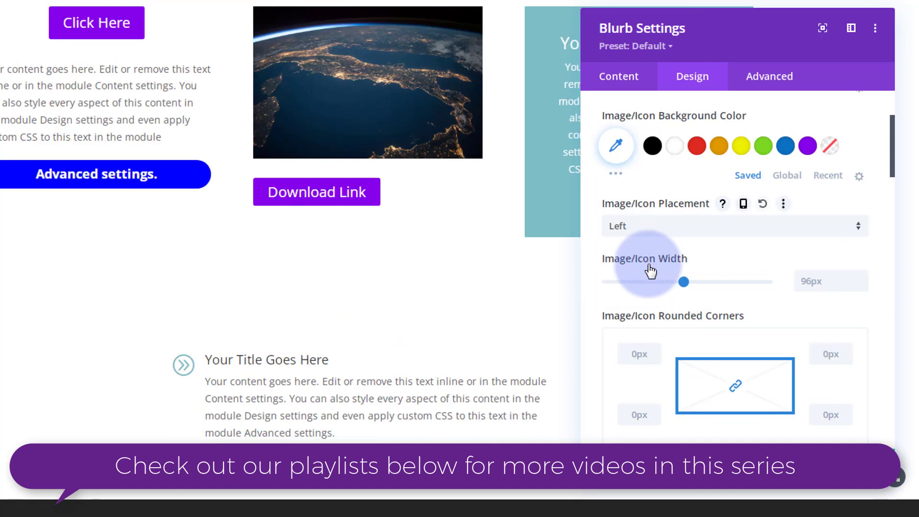
Set the blurb's image/icon width to 100px
{"action": "scroll", "coordinate": [651, 257], "scroll_direction": "down", "scroll_amount": 2}
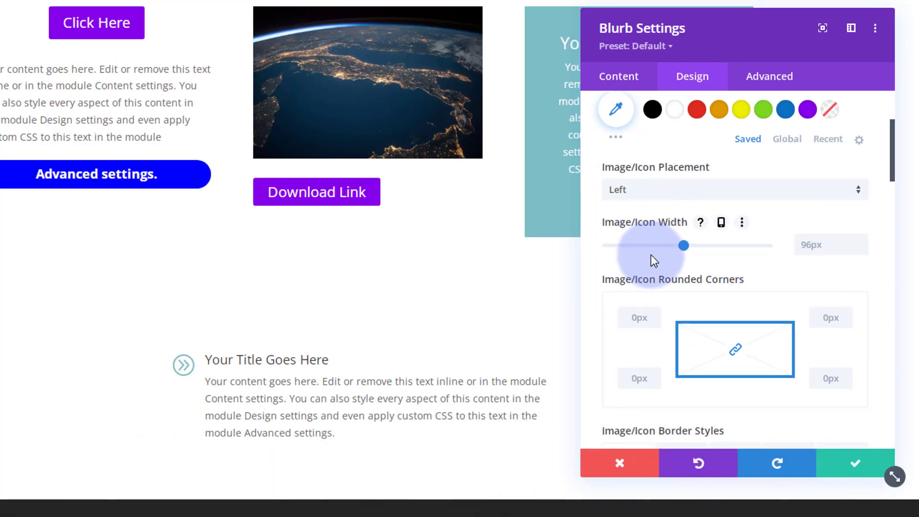
{"action": "left_click", "coordinate": [811, 211]}
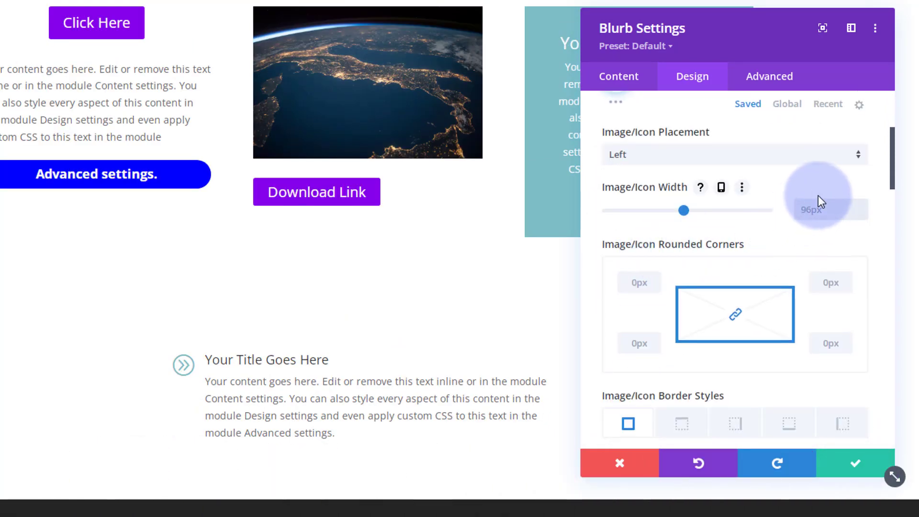
{"action": "type", "text": "100px"}
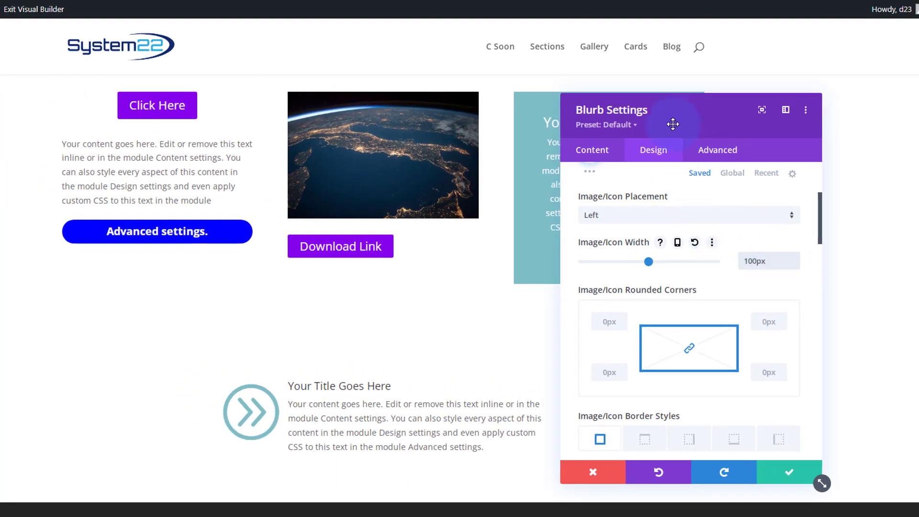
Set the blurb's content width to 100% in its sizing settings and save the module
{"action": "left_click_drag", "start_coordinate": [663, 124], "coordinate": [775, 117]}
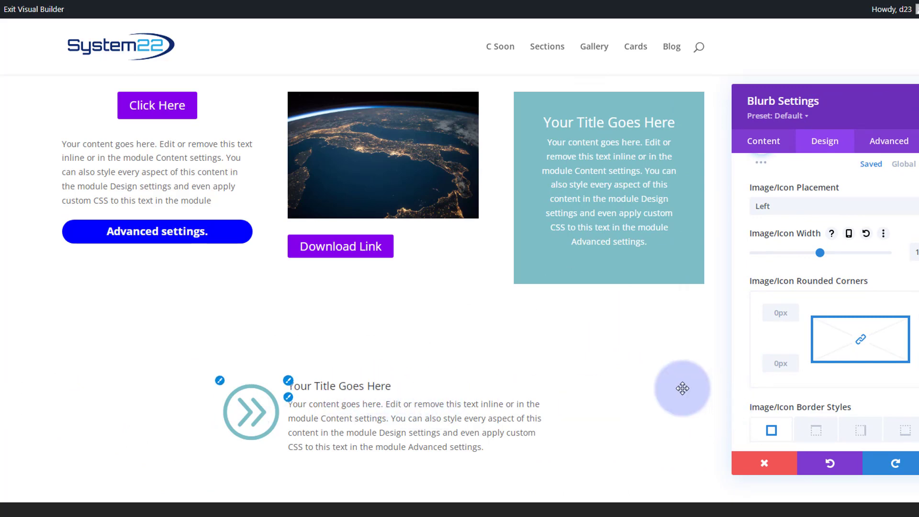
{"action": "left_click_drag", "start_coordinate": [831, 112], "coordinate": [475, 99]}
{"action": "left_click", "coordinate": [465, 133]}
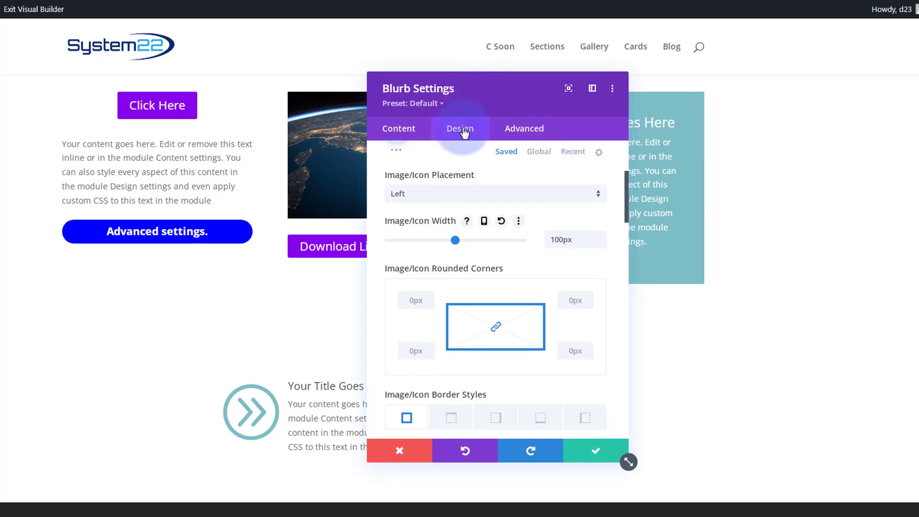
{"action": "scroll", "coordinate": [489, 201], "scroll_direction": "up", "scroll_amount": 5}
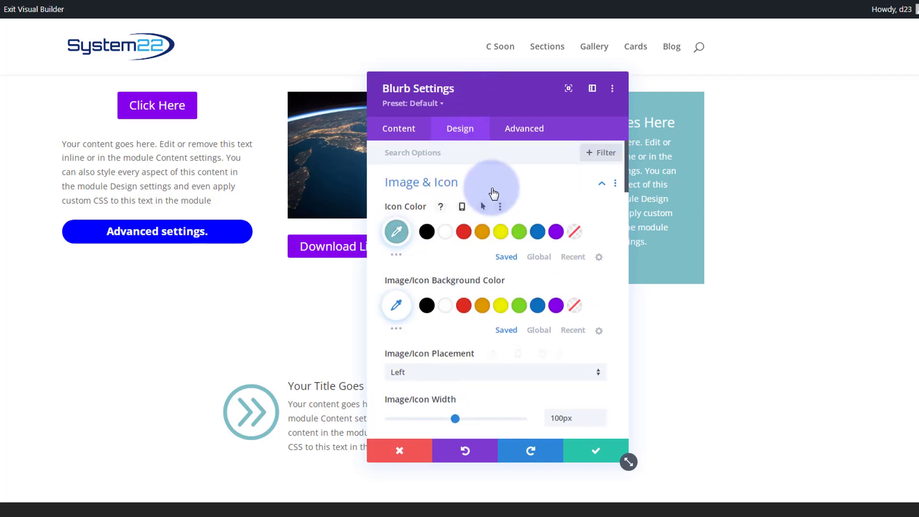
{"action": "left_click", "coordinate": [491, 190]}
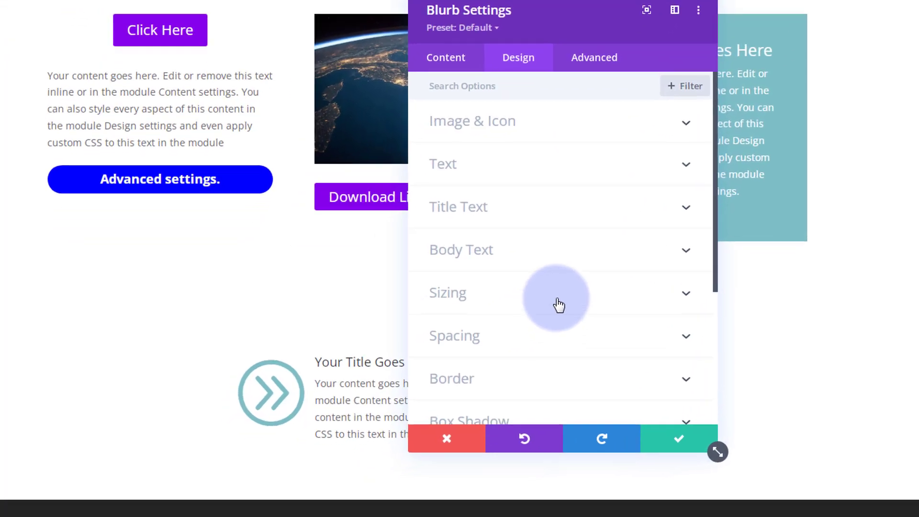
{"action": "left_click", "coordinate": [559, 305]}
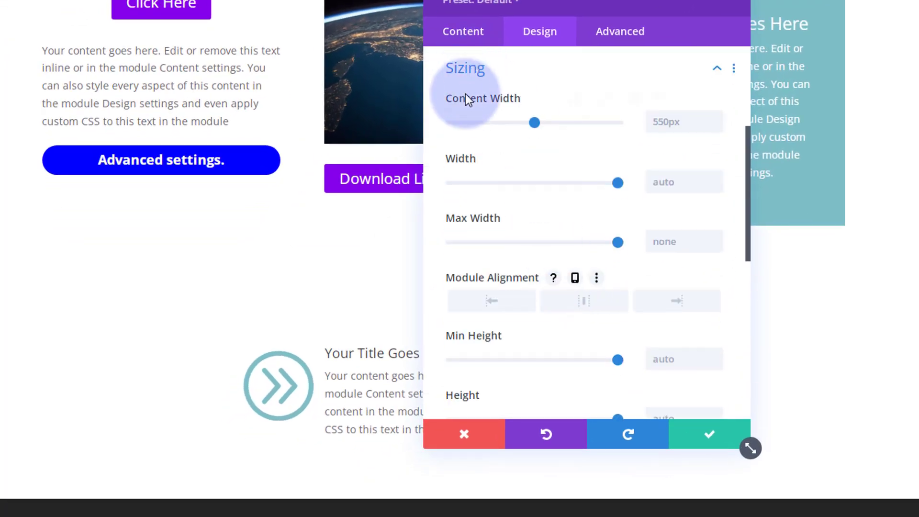
{"action": "left_click", "coordinate": [673, 126]}
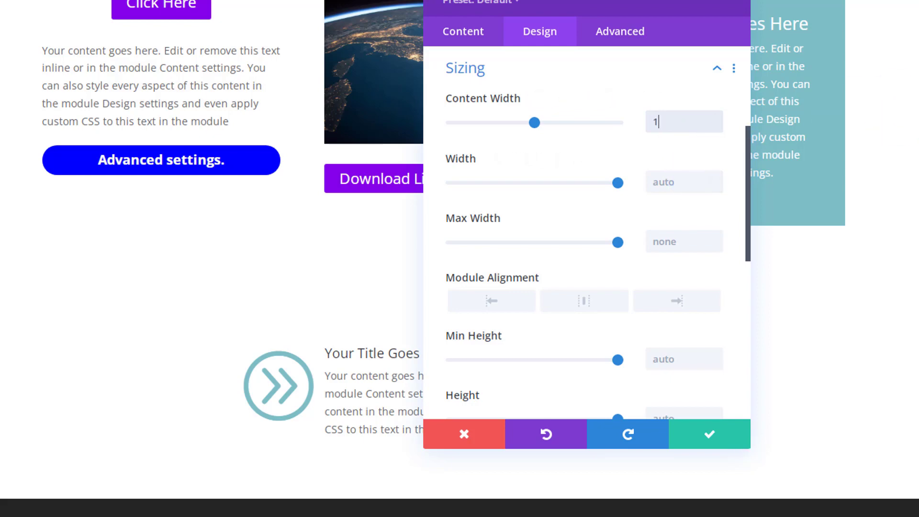
{"action": "type", "text": "100px%"}
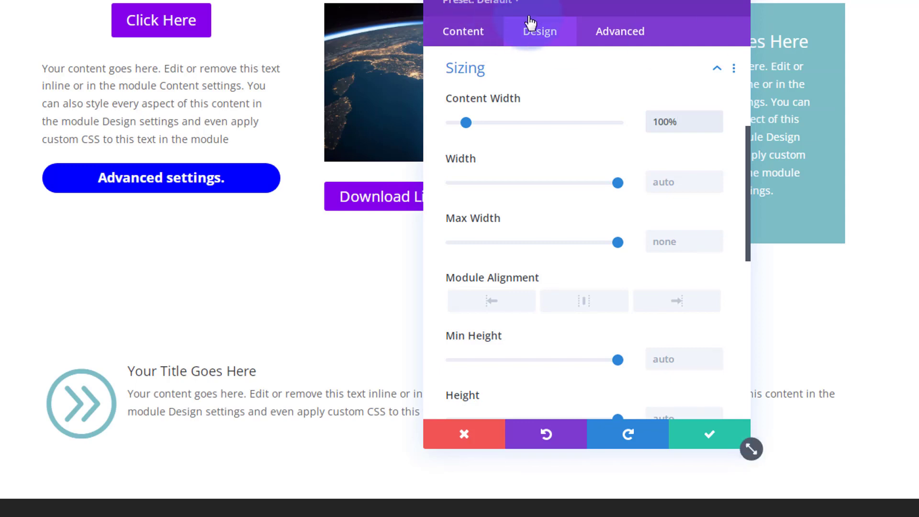
{"action": "left_click_drag", "start_coordinate": [751, 446], "coordinate": [917, 382]}
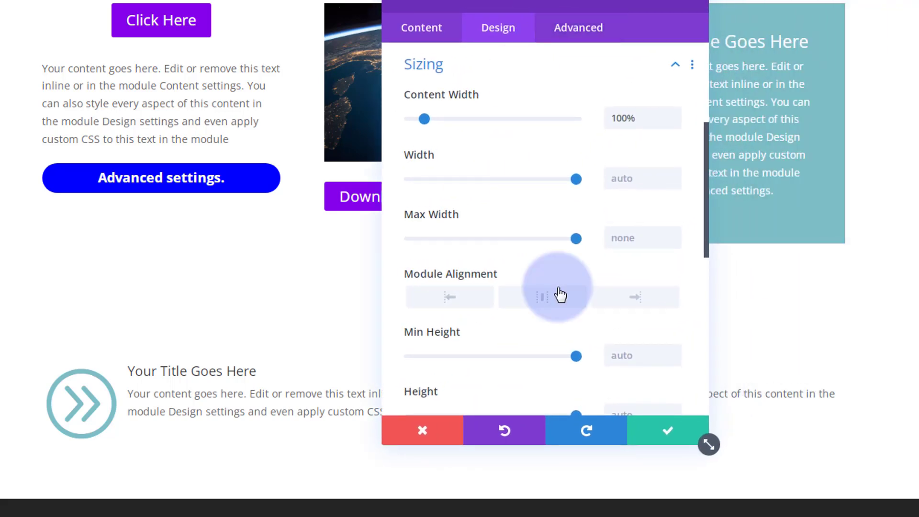
{"action": "left_click", "coordinate": [669, 436]}
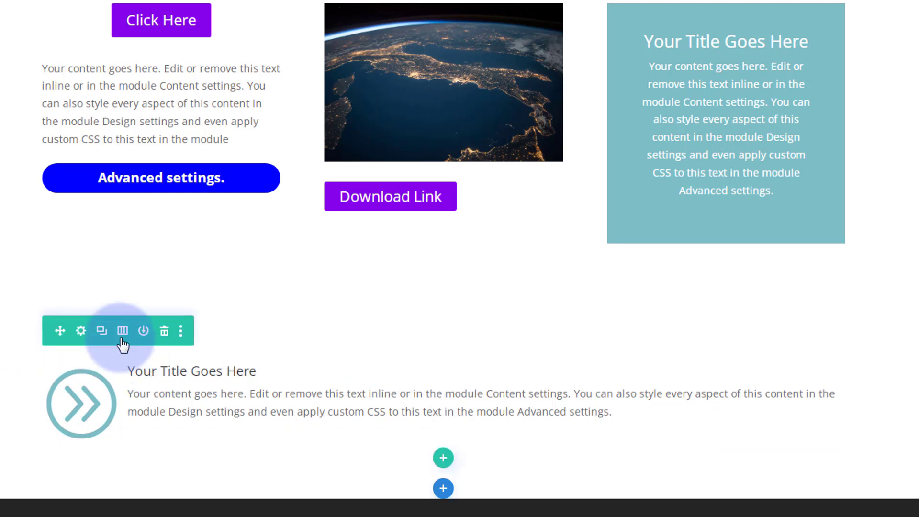
Give the blurb's row the night-time Earth image pexels-pixabay-220201.jpg as its background image and save the row settings
{"action": "left_click", "coordinate": [81, 332]}
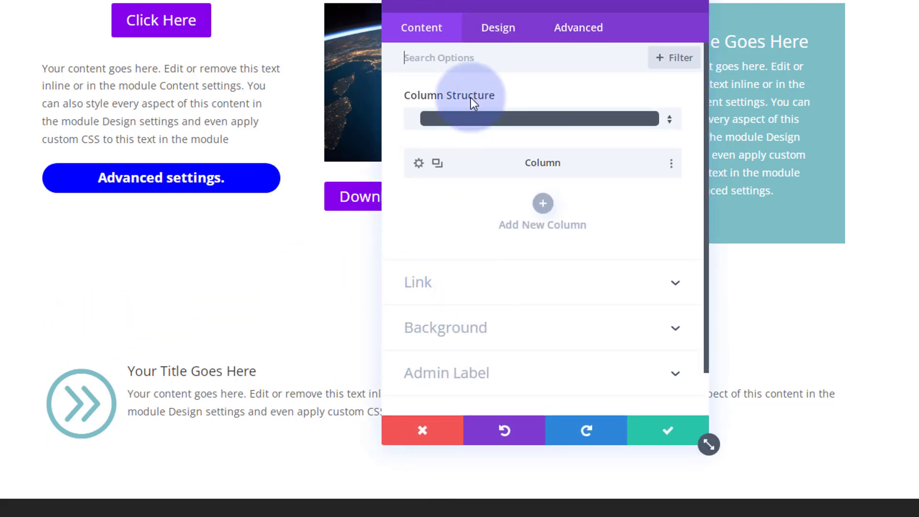
{"action": "left_click", "coordinate": [497, 329]}
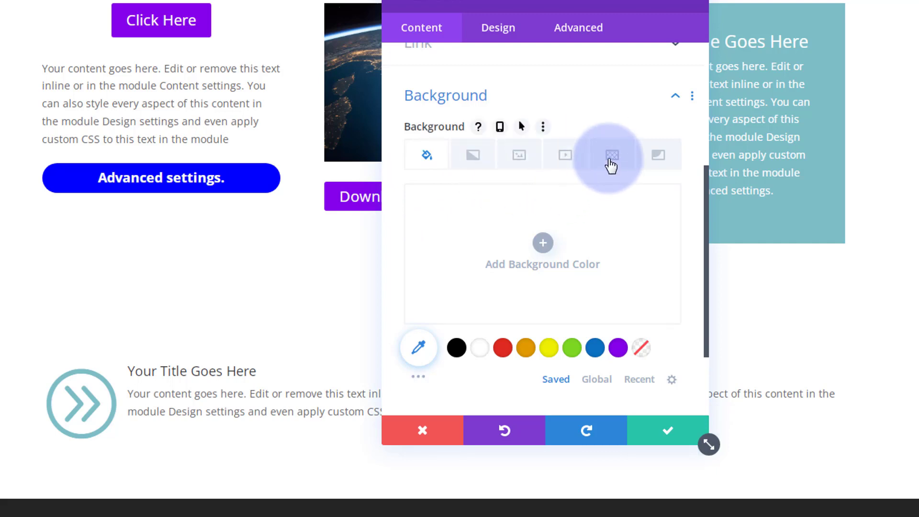
{"action": "left_click", "coordinate": [518, 160]}
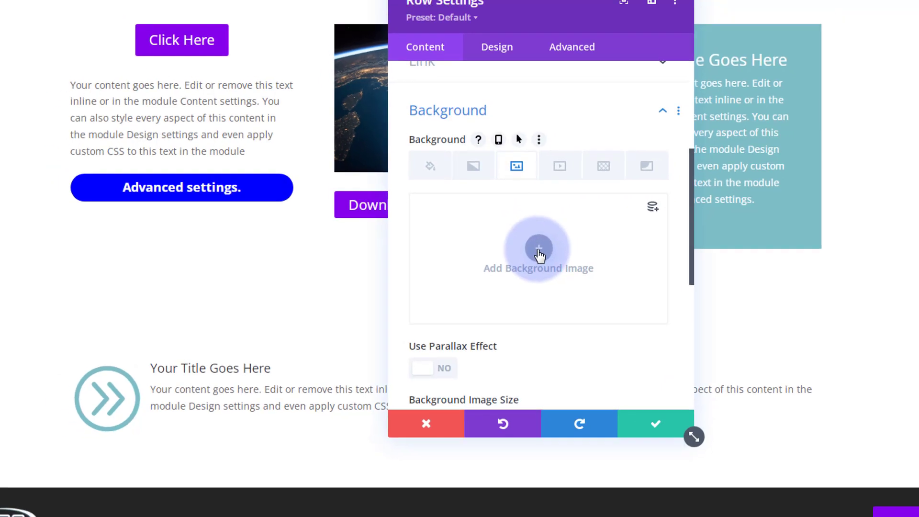
{"action": "left_click", "coordinate": [541, 245]}
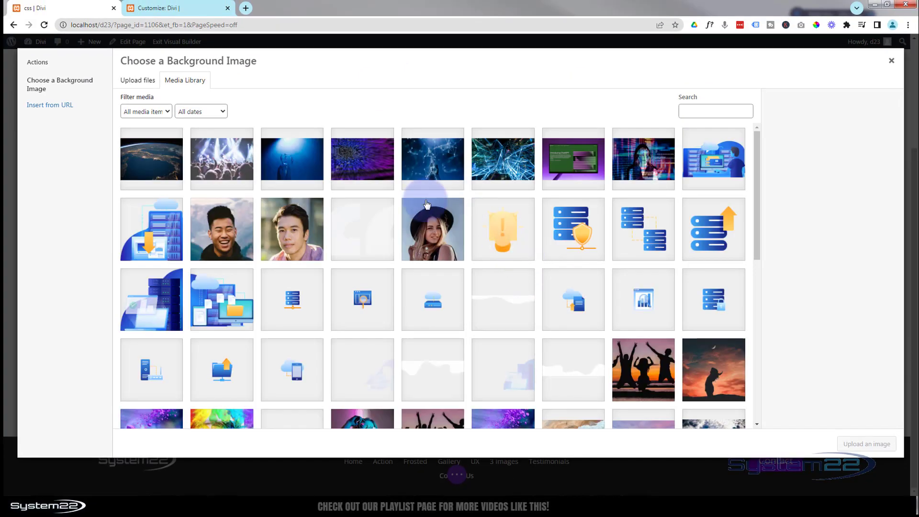
{"action": "left_click", "coordinate": [148, 163]}
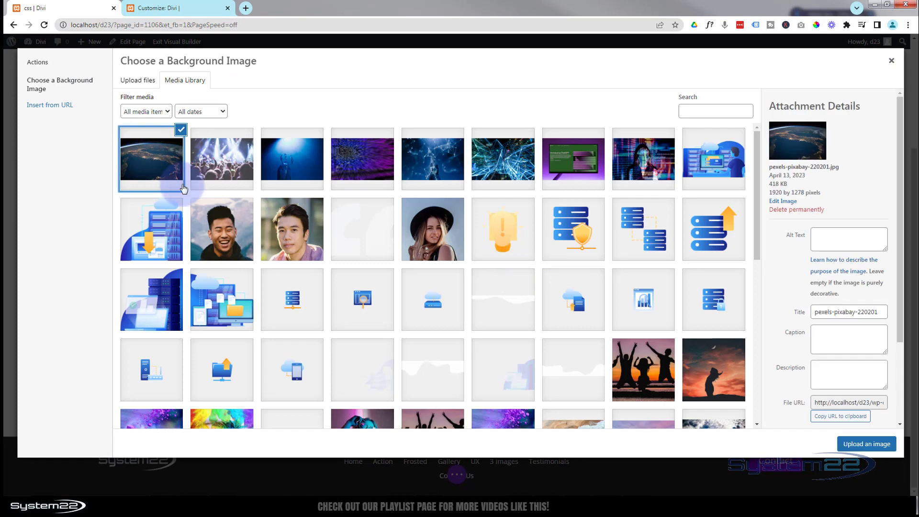
{"action": "left_click", "coordinate": [856, 445]}
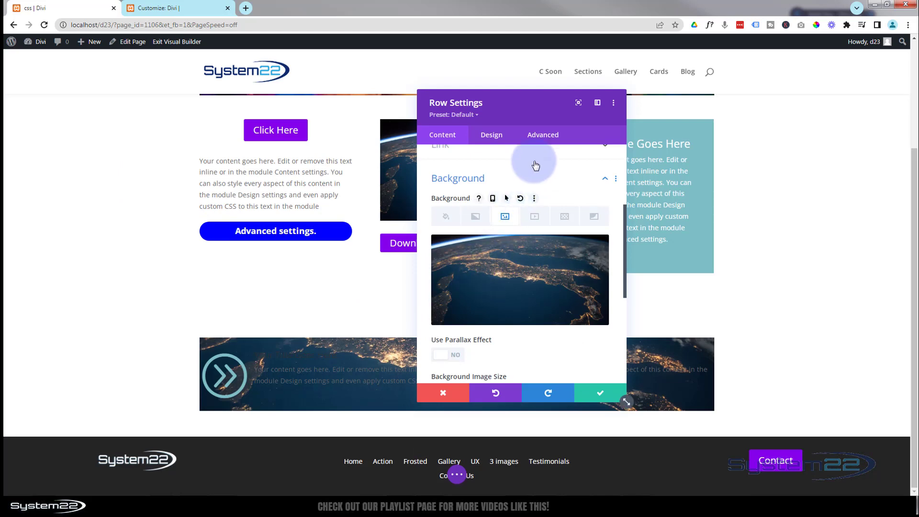
{"action": "left_click_drag", "start_coordinate": [559, 106], "coordinate": [648, 95]}
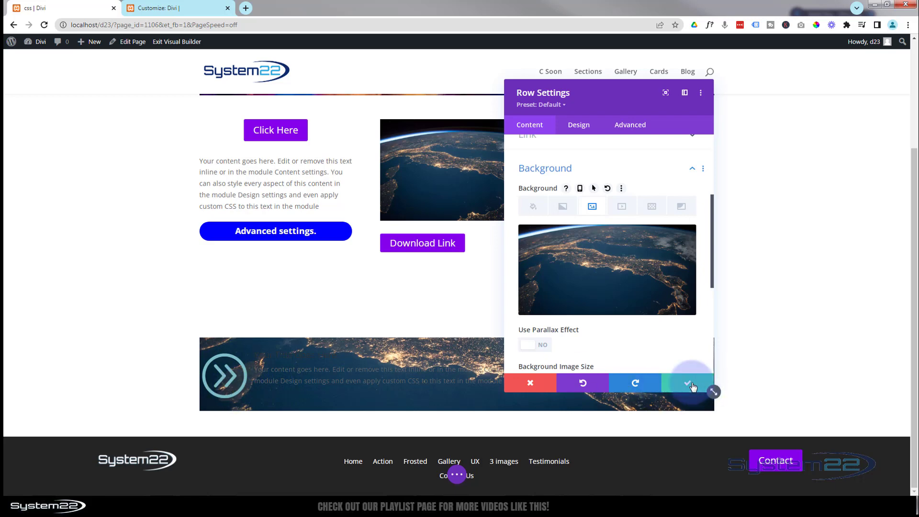
{"action": "left_click", "coordinate": [692, 387]}
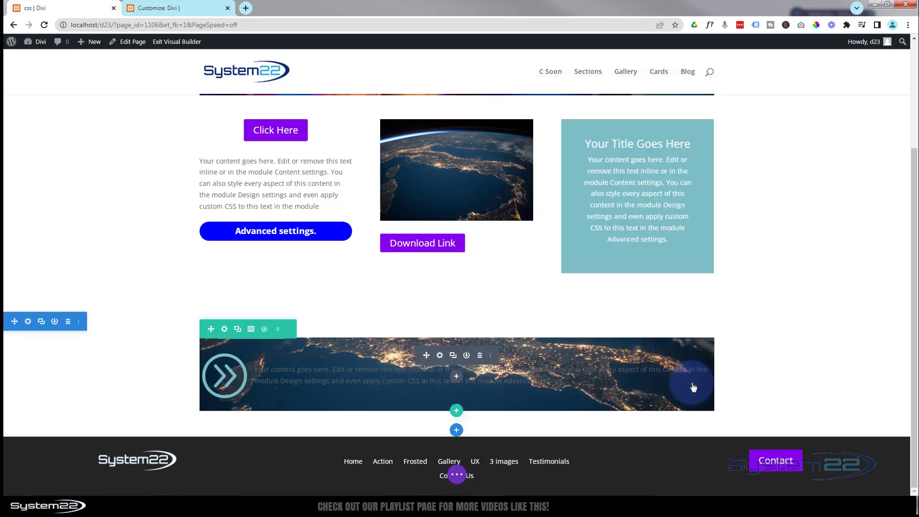
Set the blurb's icon color to white in its design settings
{"action": "left_click", "coordinate": [440, 355]}
{"action": "left_click_drag", "start_coordinate": [593, 110], "coordinate": [640, 129]}
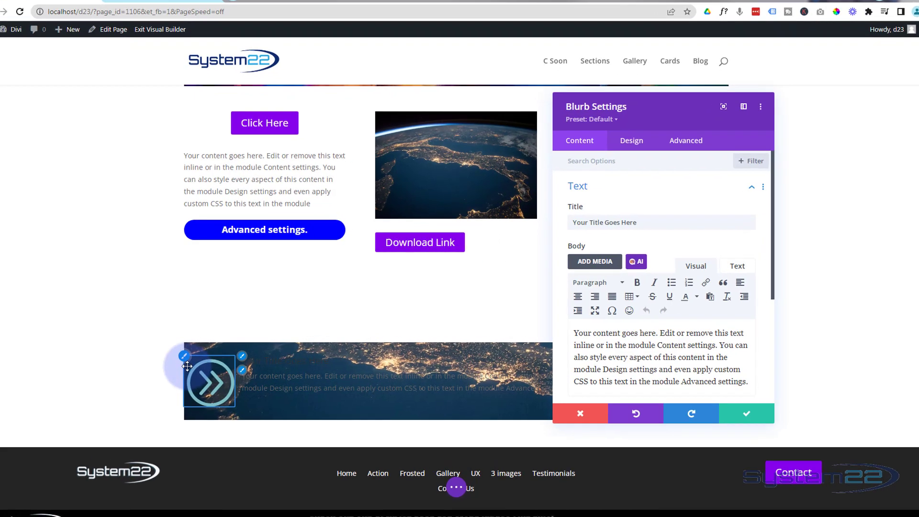
{"action": "left_click", "coordinate": [200, 351]}
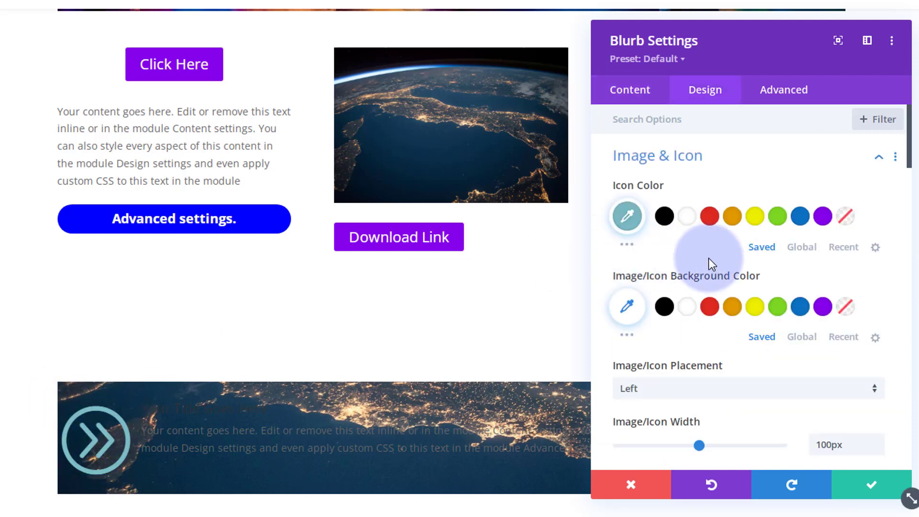
{"action": "left_click", "coordinate": [687, 218]}
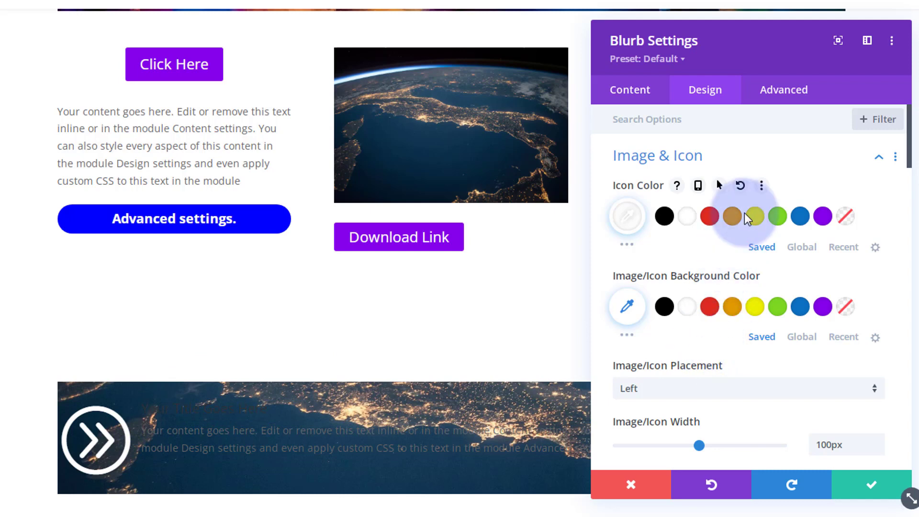
{"action": "left_click", "coordinate": [777, 163]}
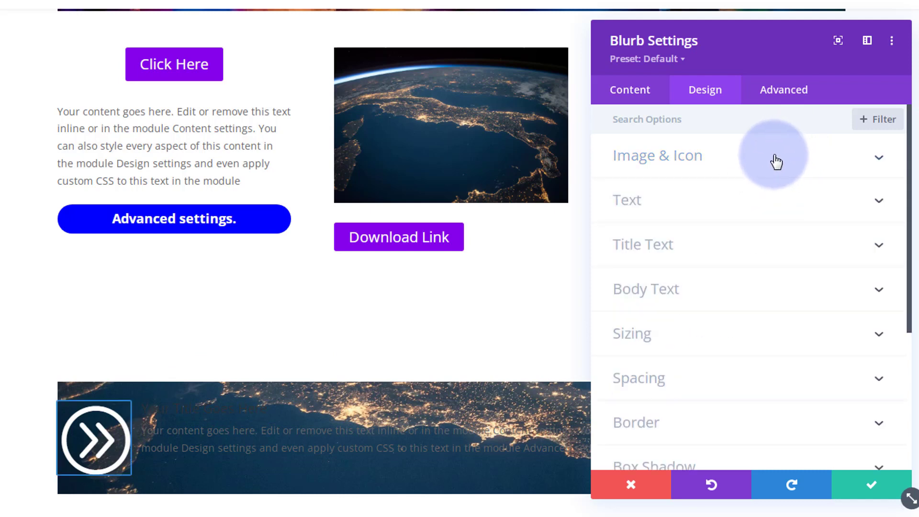
Set the blurb's overall text color to Light
{"action": "left_click", "coordinate": [693, 211]}
{"action": "left_click", "coordinate": [690, 237]}
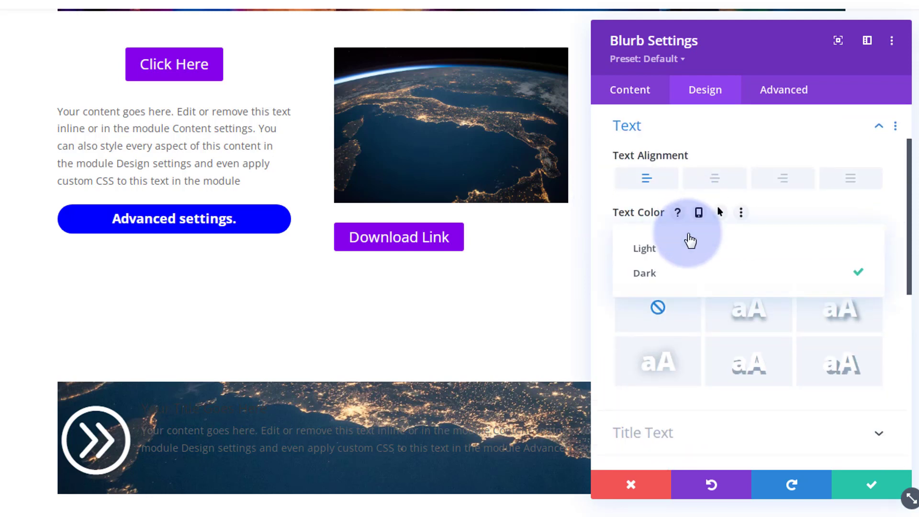
{"action": "left_click", "coordinate": [671, 250]}
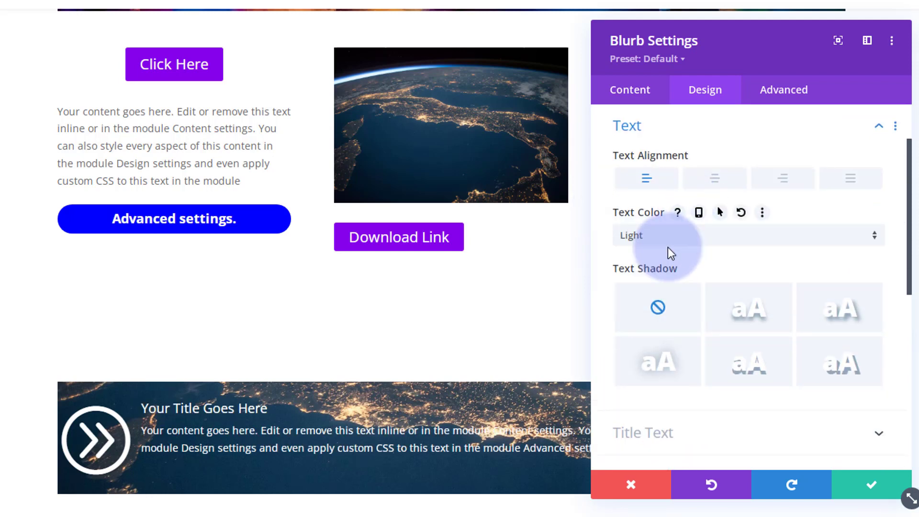
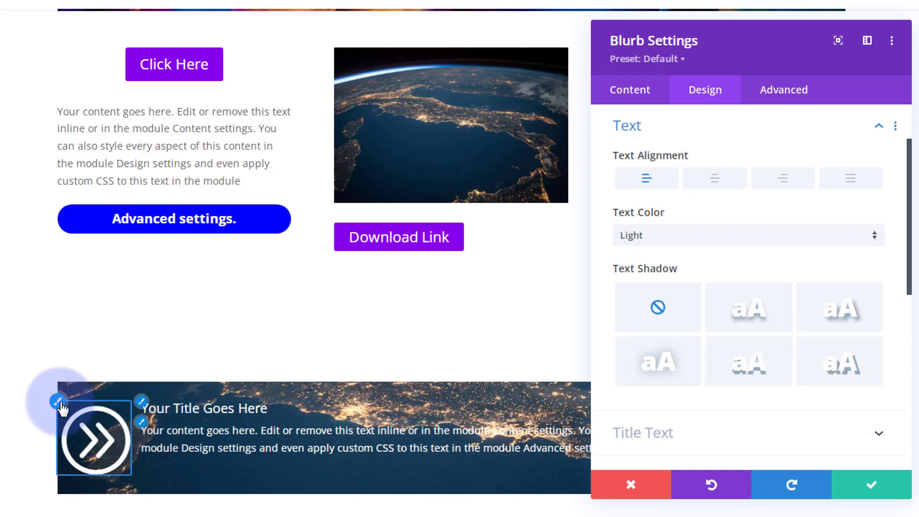
Set the blurb icon's top margin to -15px in the image and icon design settings
{"action": "left_click", "coordinate": [739, 244]}
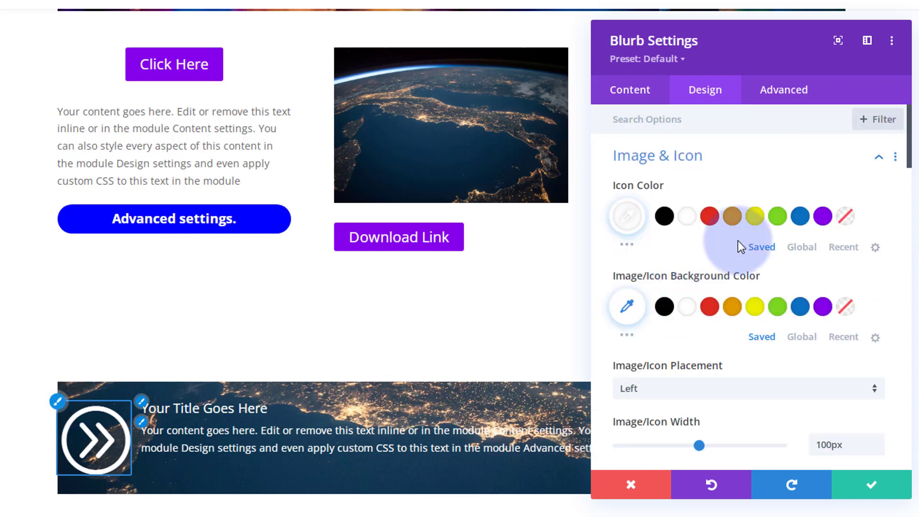
{"action": "scroll", "coordinate": [745, 223], "scroll_direction": "down", "scroll_amount": 7}
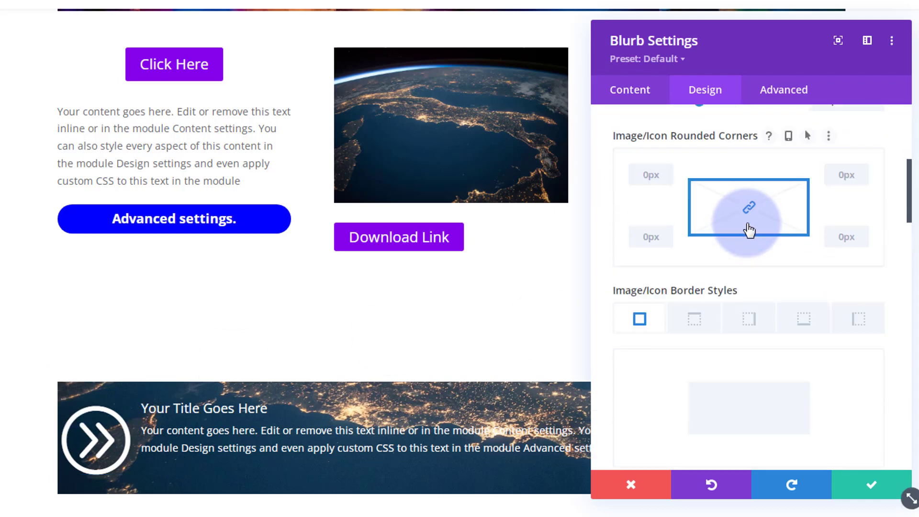
{"action": "scroll", "coordinate": [747, 223], "scroll_direction": "down", "scroll_amount": 9}
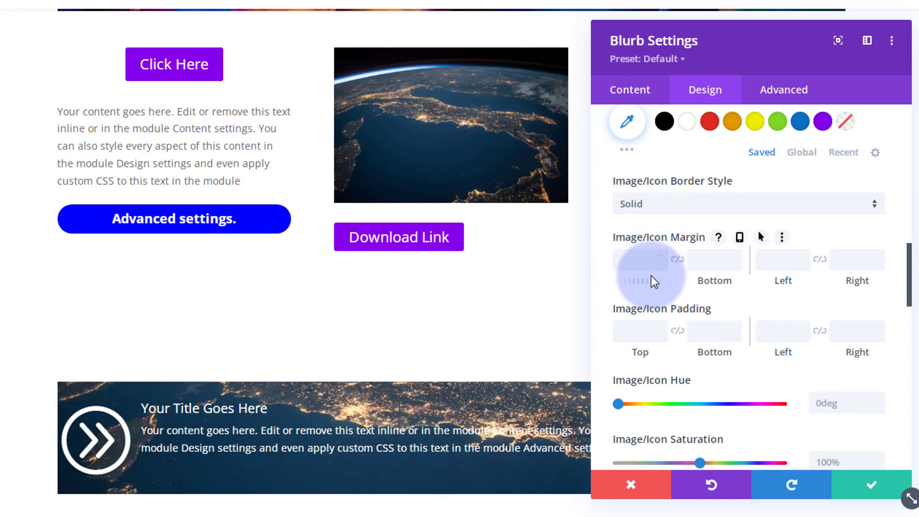
{"action": "left_click", "coordinate": [622, 261]}
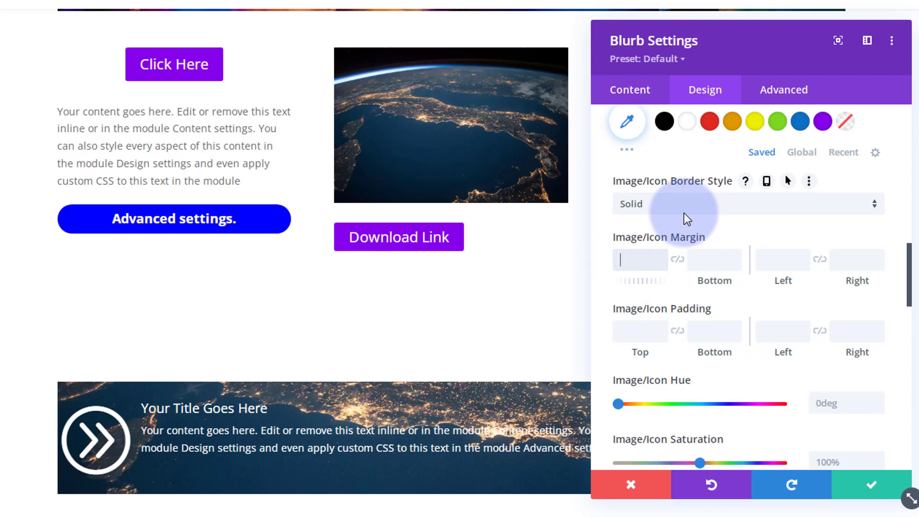
{"action": "type", "text": "-10px"}
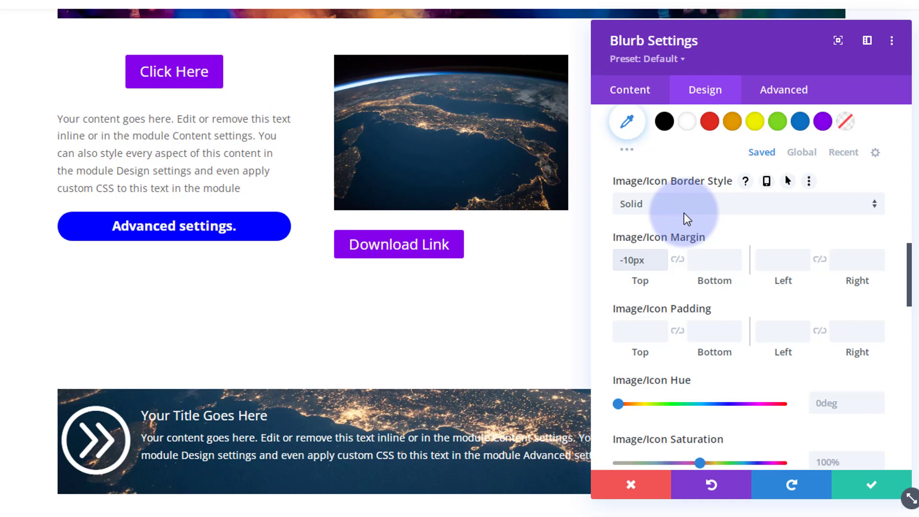
{"action": "left_click", "coordinate": [625, 260]}
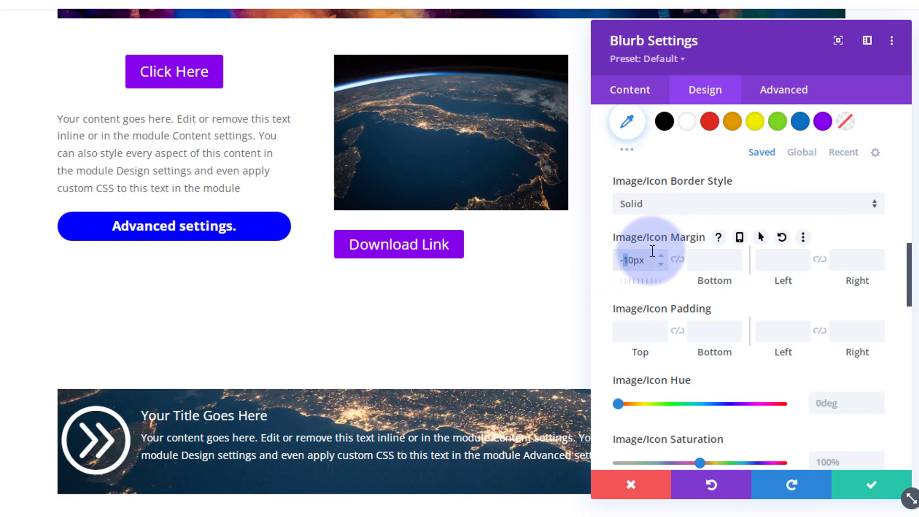
{"action": "type", "text": "2"}
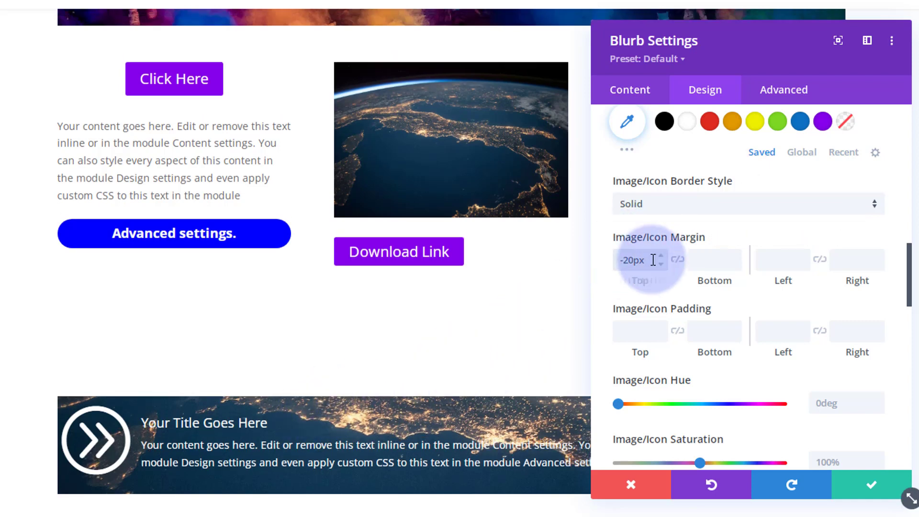
{"action": "left_click", "coordinate": [660, 261]}
{"action": "left_click", "coordinate": [661, 258]}
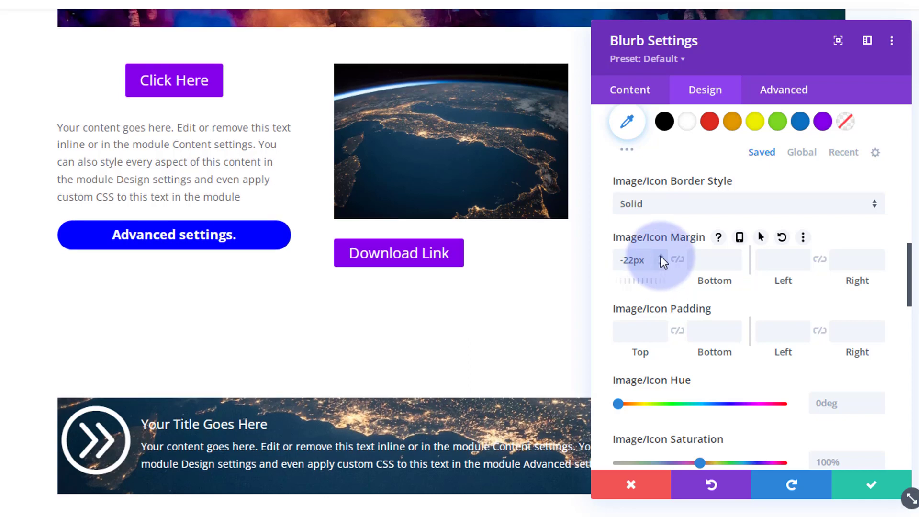
{"action": "left_click", "coordinate": [661, 255]}
{"action": "left_click", "coordinate": [662, 255]}
{"action": "left_click", "coordinate": [662, 254]}
{"action": "left_click", "coordinate": [662, 254]}
{"action": "left_click", "coordinate": [662, 254]}
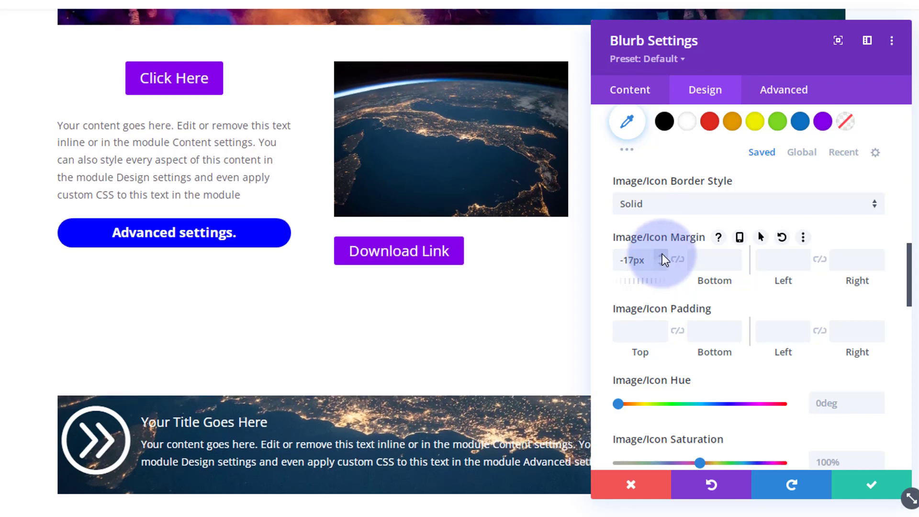
{"action": "left_click", "coordinate": [663, 253]}
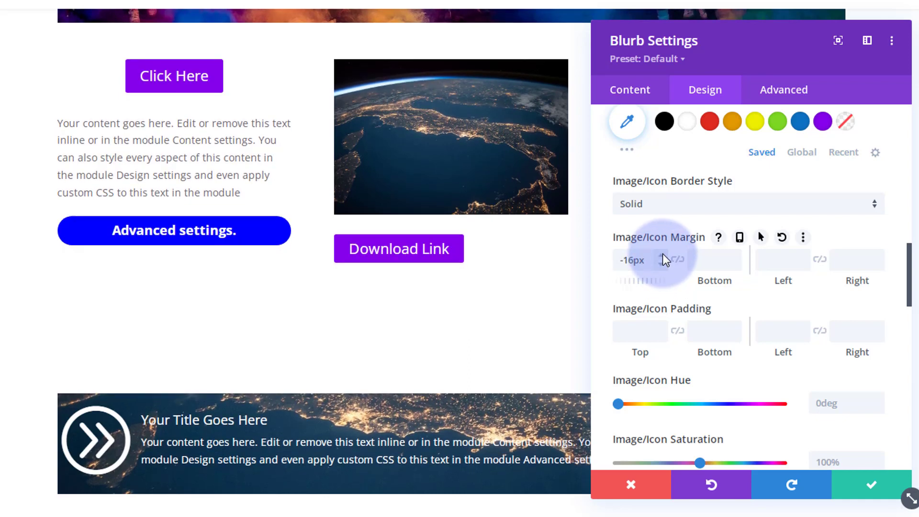
{"action": "left_click", "coordinate": [663, 254]}
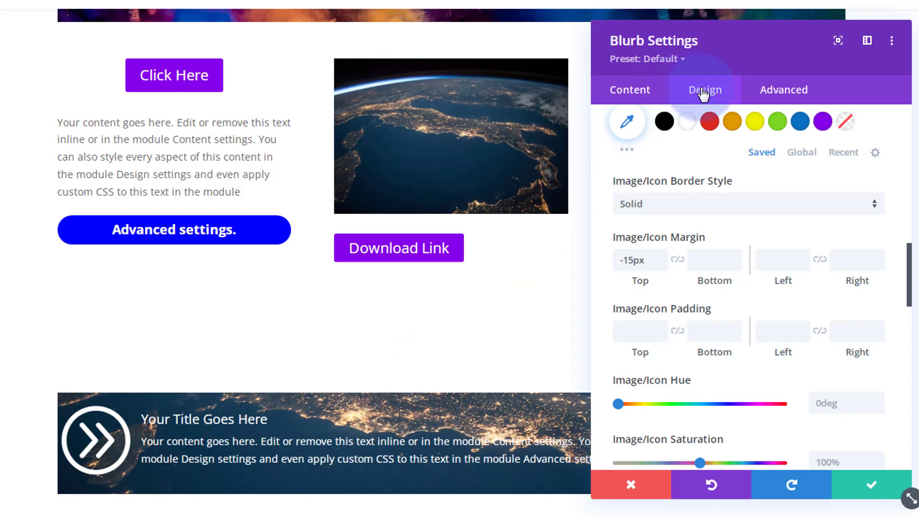
Set the blurb's padding in the spacing settings to 60px at the top, 40px at the bottom and 20px on the left
{"action": "scroll", "coordinate": [710, 166], "scroll_direction": "up", "scroll_amount": 3}
{"action": "scroll", "coordinate": [710, 165], "scroll_direction": "up", "scroll_amount": 10}
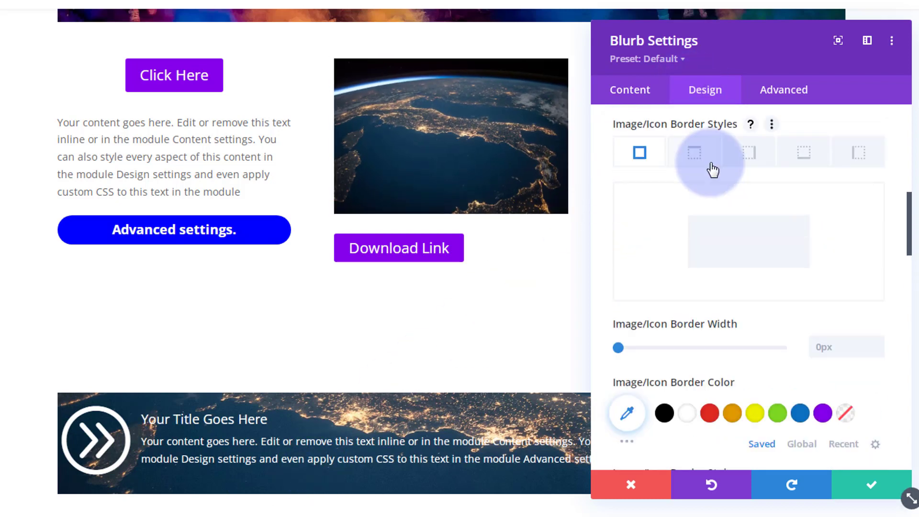
{"action": "scroll", "coordinate": [711, 160], "scroll_direction": "up", "scroll_amount": 2}
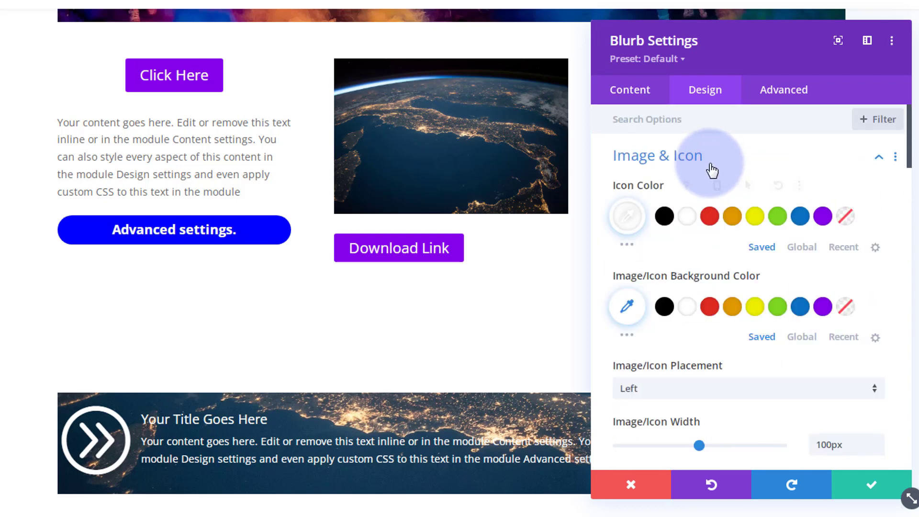
{"action": "left_click", "coordinate": [718, 162]}
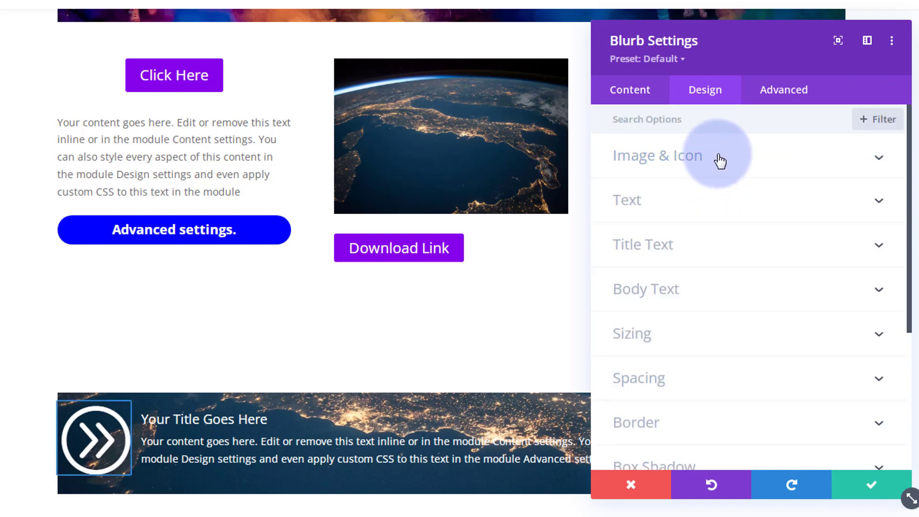
{"action": "left_click", "coordinate": [691, 380]}
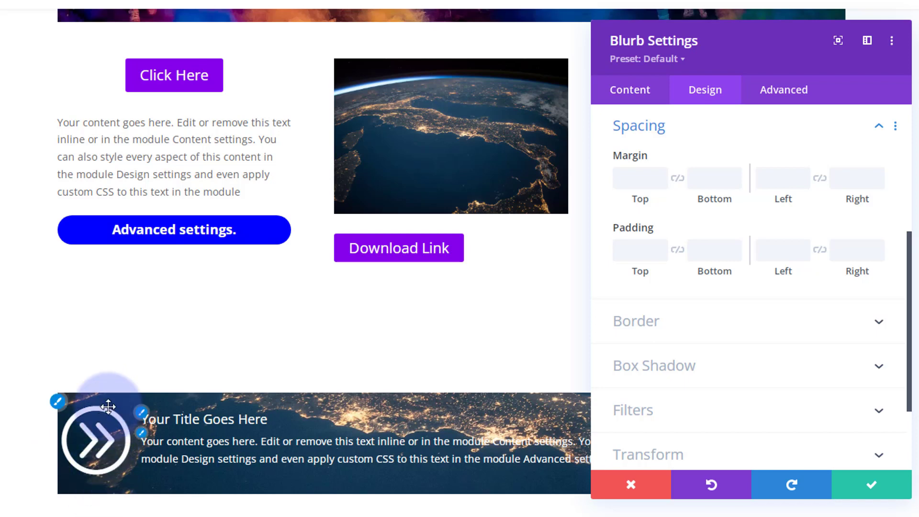
{"action": "left_click", "coordinate": [636, 250]}
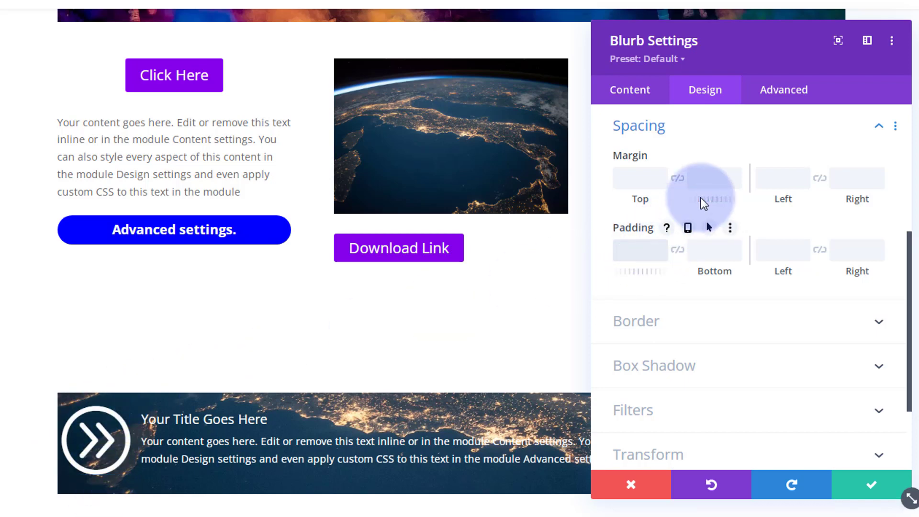
{"action": "type", "text": "60px"}
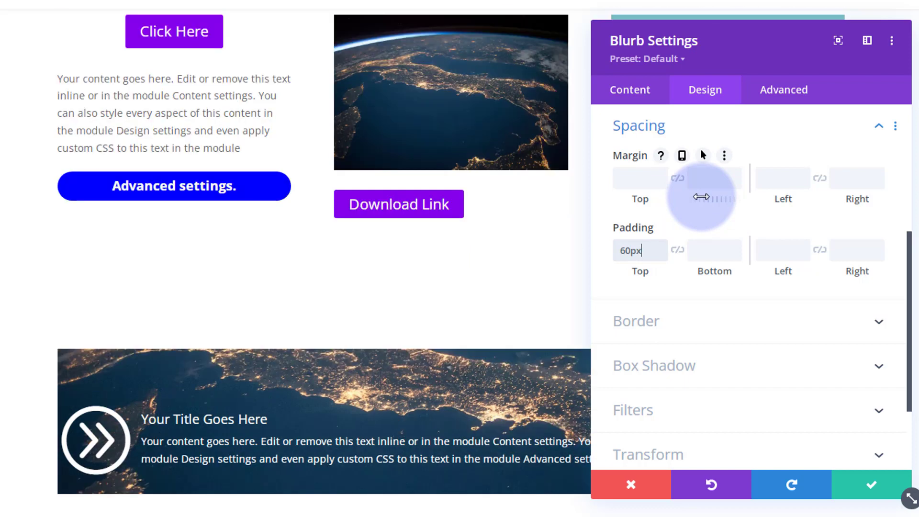
{"action": "left_click", "coordinate": [704, 249]}
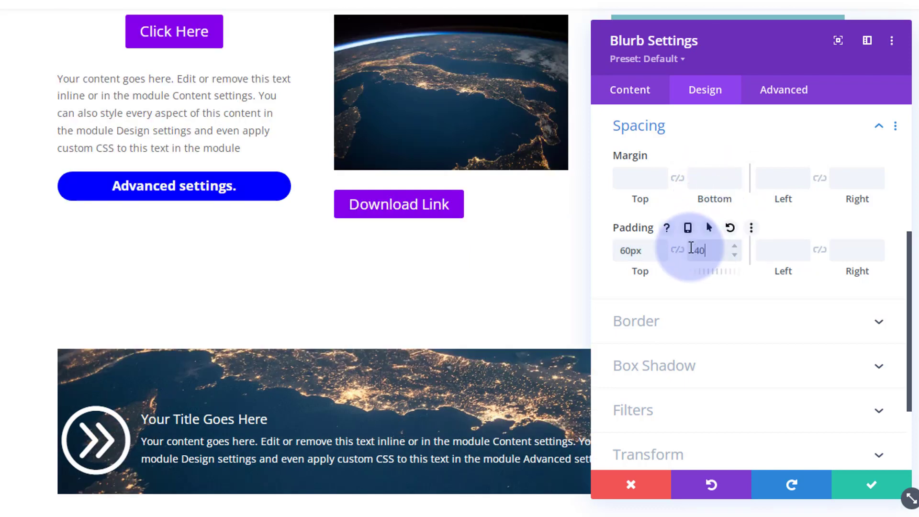
{"action": "type", "text": "40px"}
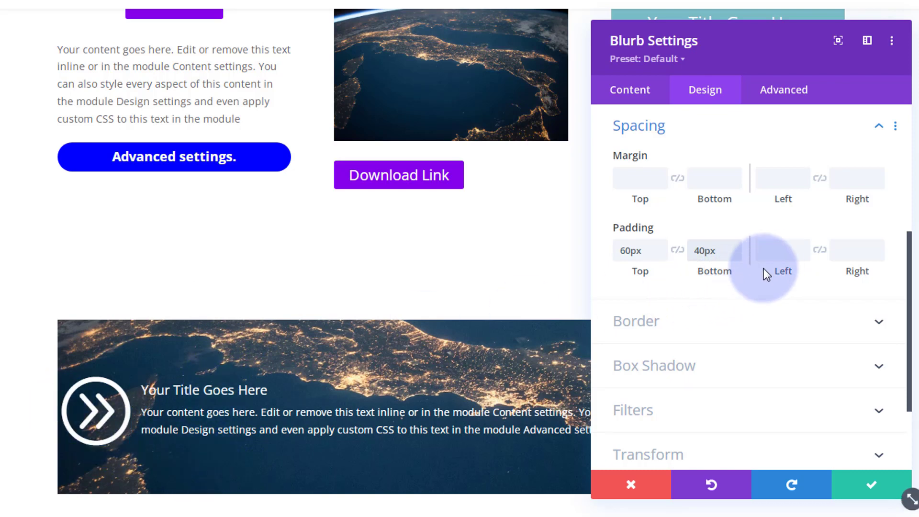
{"action": "left_click", "coordinate": [784, 251]}
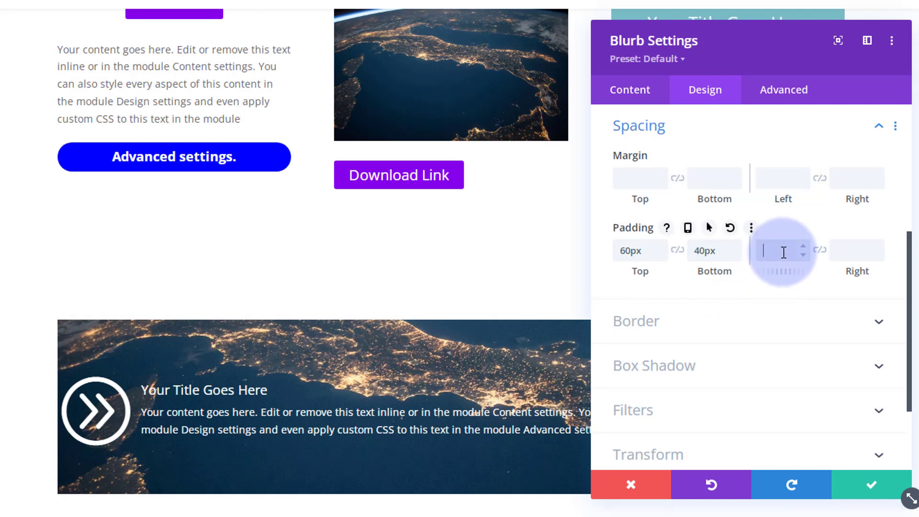
{"action": "type", "text": "20px"}
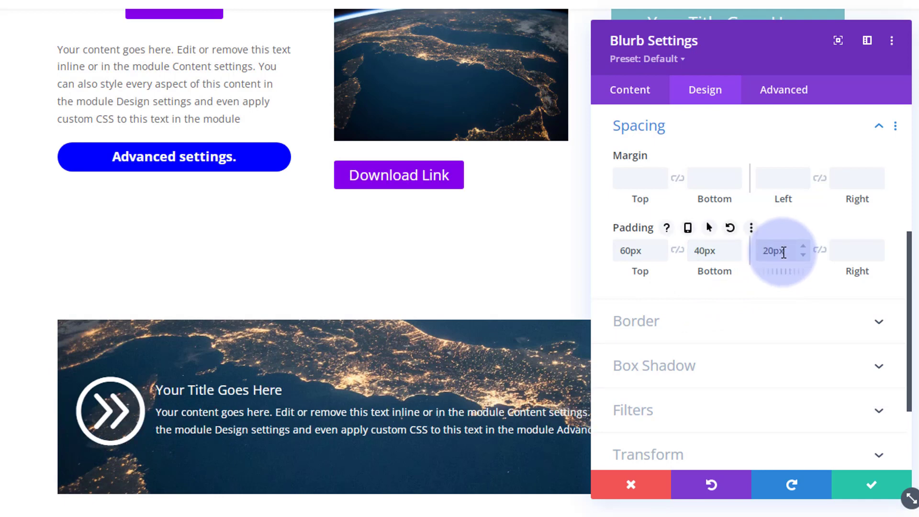
Link the blurb's left and right padding at 20px, moving the settings window to check the text's right end and back
{"action": "left_click_drag", "start_coordinate": [773, 67], "coordinate": [501, 18]}
{"action": "left_click", "coordinate": [844, 419]}
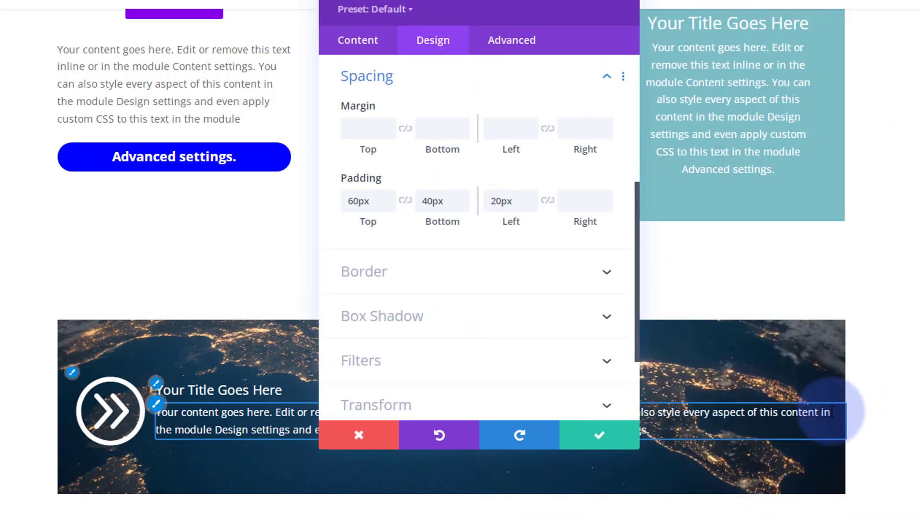
{"action": "left_click", "coordinate": [434, 205]}
{"action": "left_click", "coordinate": [547, 205]}
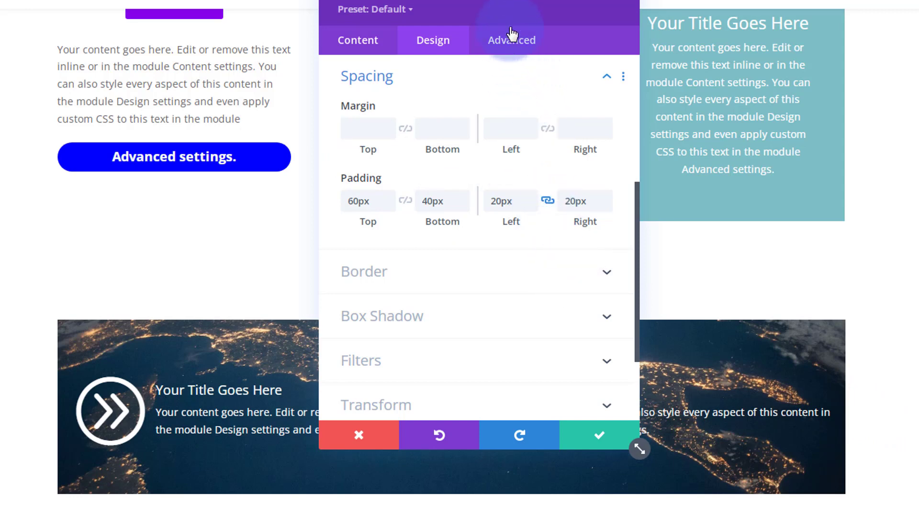
{"action": "left_click_drag", "start_coordinate": [519, 10], "coordinate": [917, 38]}
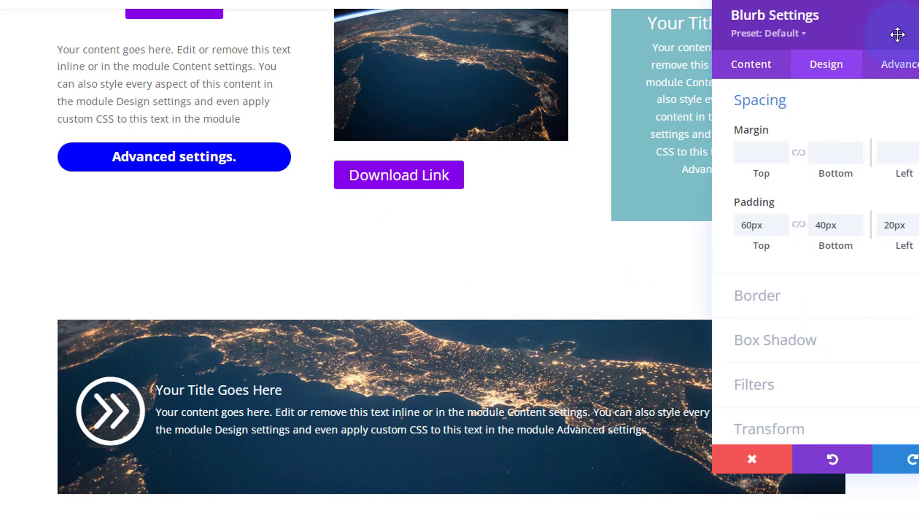
{"action": "left_click_drag", "start_coordinate": [898, 34], "coordinate": [770, 51]}
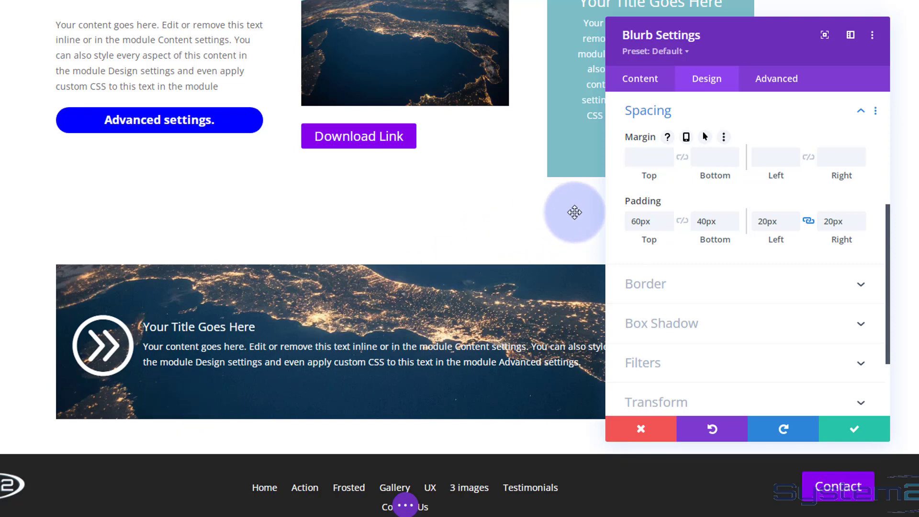
Set the blurb's height to 200px in the sizing settings
{"action": "left_click", "coordinate": [745, 118]}
{"action": "scroll", "coordinate": [721, 170], "scroll_direction": "up", "scroll_amount": 3}
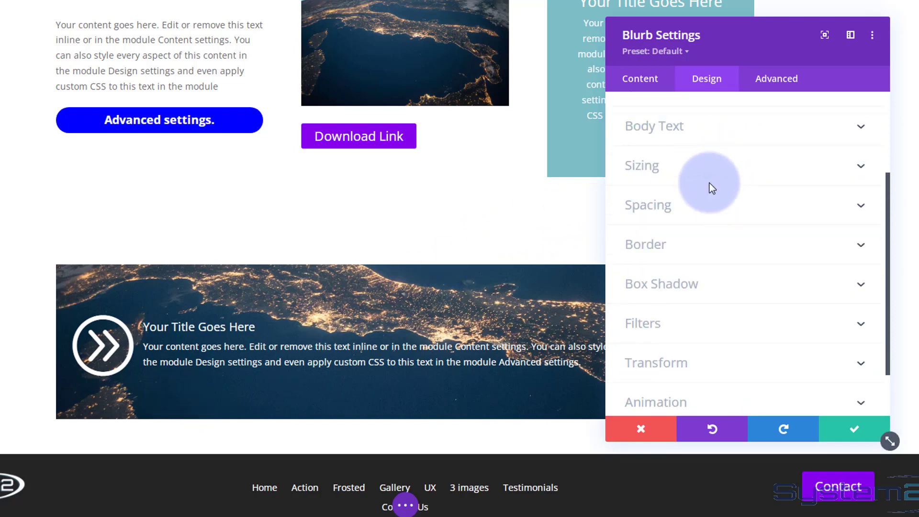
{"action": "left_click", "coordinate": [709, 173]}
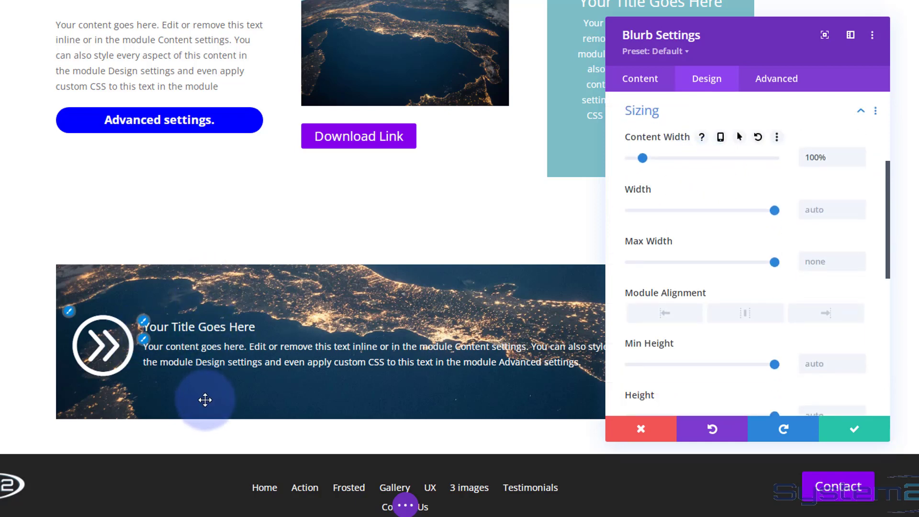
{"action": "scroll", "coordinate": [676, 234], "scroll_direction": "down", "scroll_amount": 1}
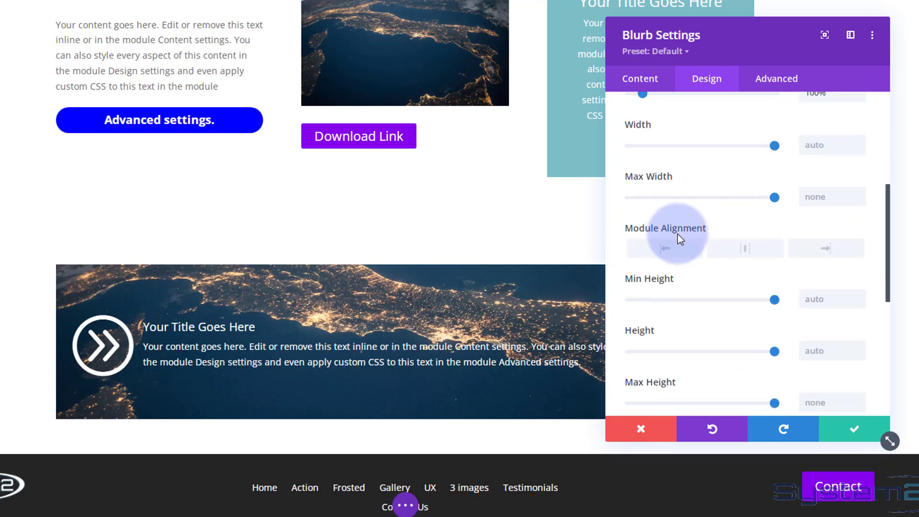
{"action": "left_click", "coordinate": [811, 351]}
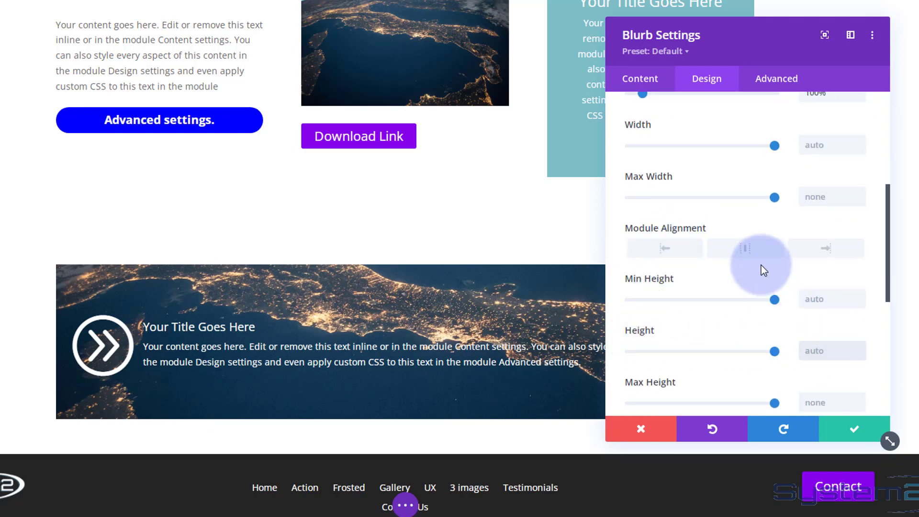
{"action": "type", "text": "200px"}
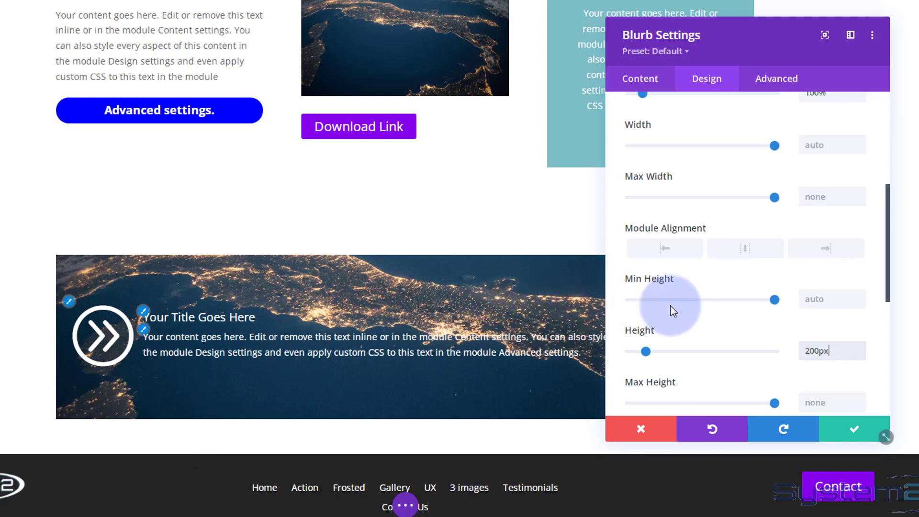
Try narrowing the blurb's width to 21%, and clear the value again
{"action": "scroll", "coordinate": [675, 313], "scroll_direction": "up", "scroll_amount": 2}
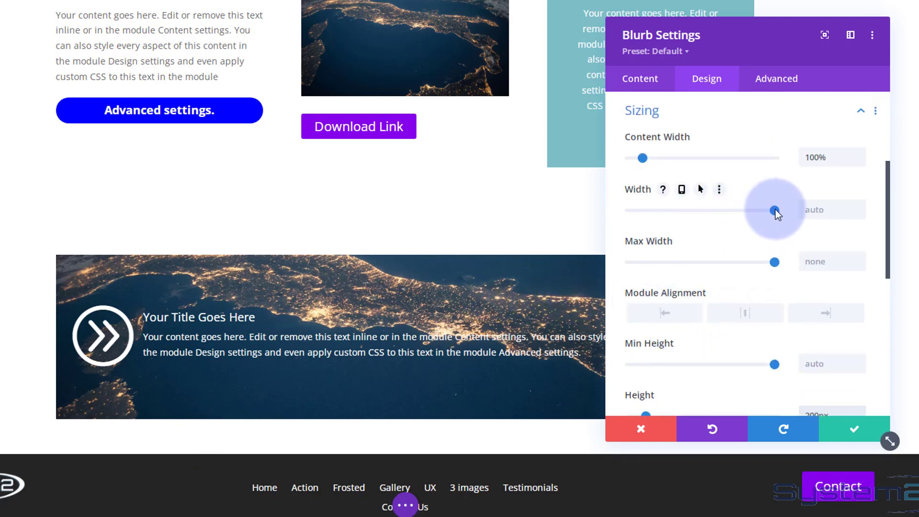
{"action": "left_click_drag", "start_coordinate": [769, 209], "coordinate": [661, 227]}
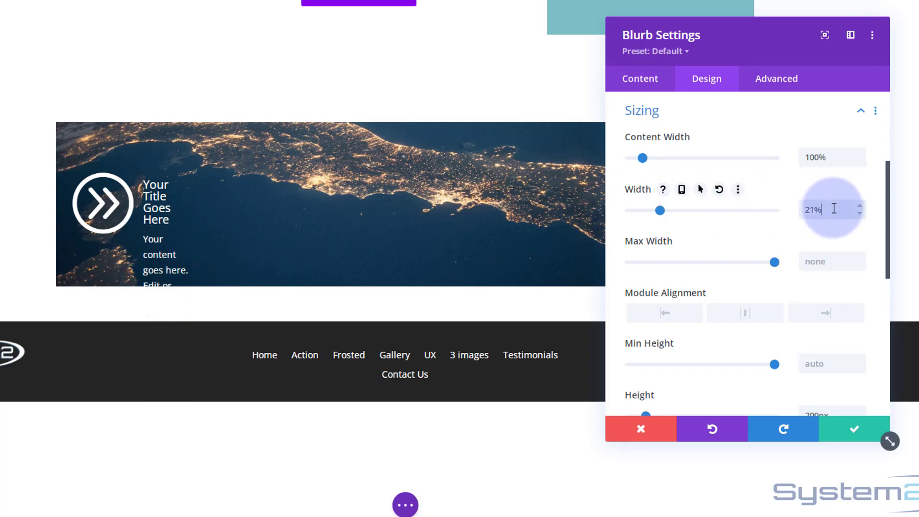
{"action": "left_click_drag", "start_coordinate": [834, 208], "coordinate": [792, 209]}
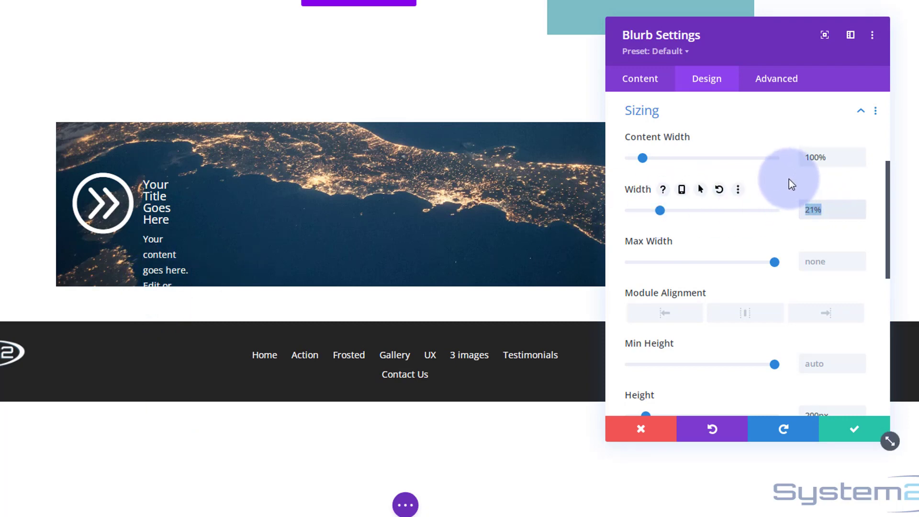
{"action": "key", "text": "BackSpace"}
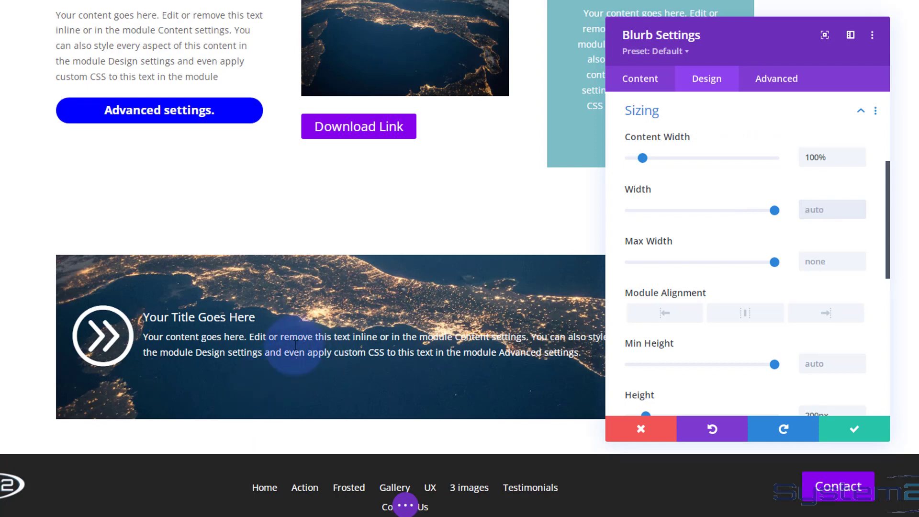
Set both the horizontal and vertical overflow of the blurb to Hidden in its visibility settings
{"action": "left_click", "coordinate": [774, 85]}
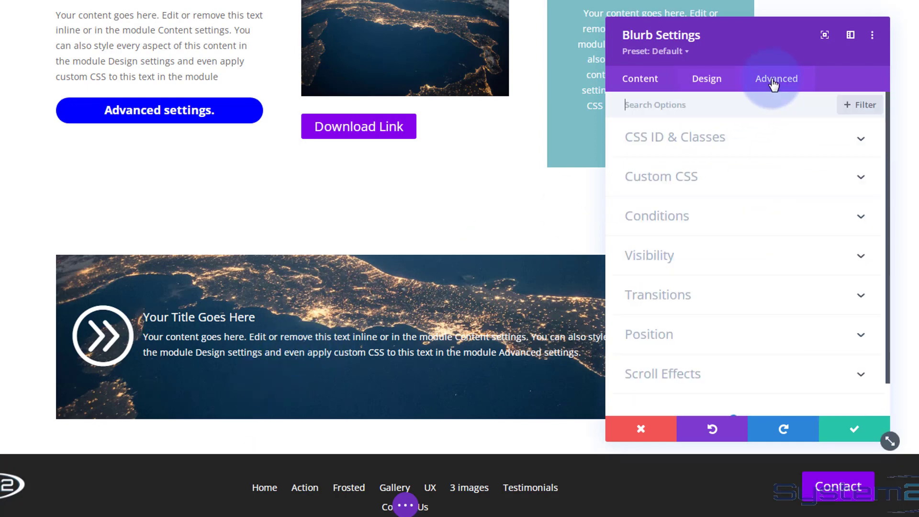
{"action": "left_click", "coordinate": [762, 261]}
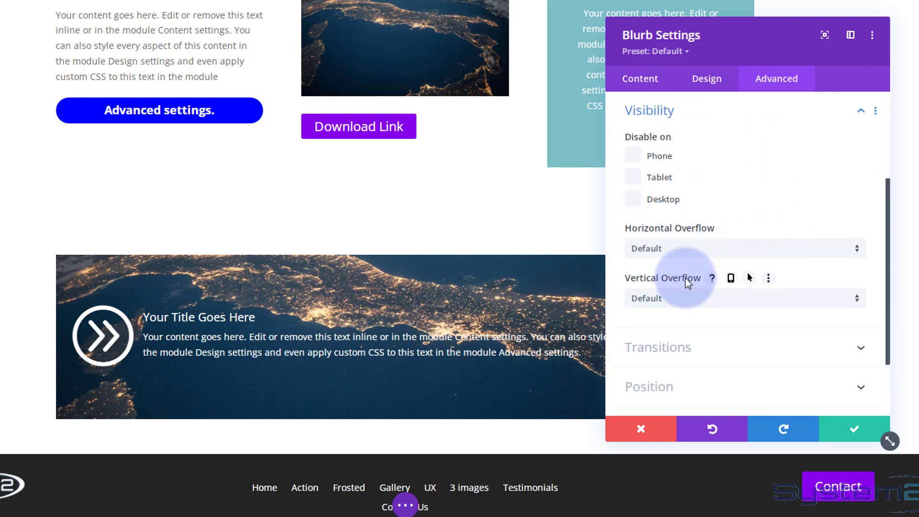
{"action": "left_click", "coordinate": [697, 249]}
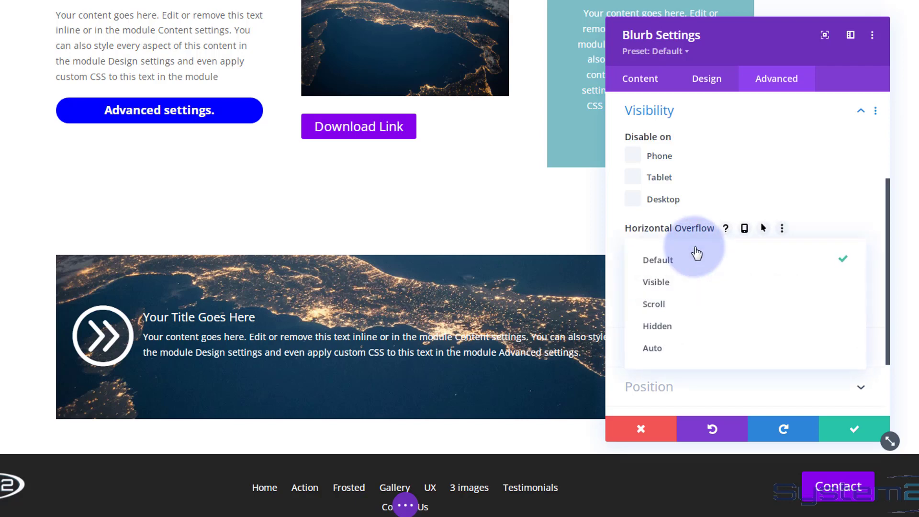
{"action": "left_click", "coordinate": [680, 326]}
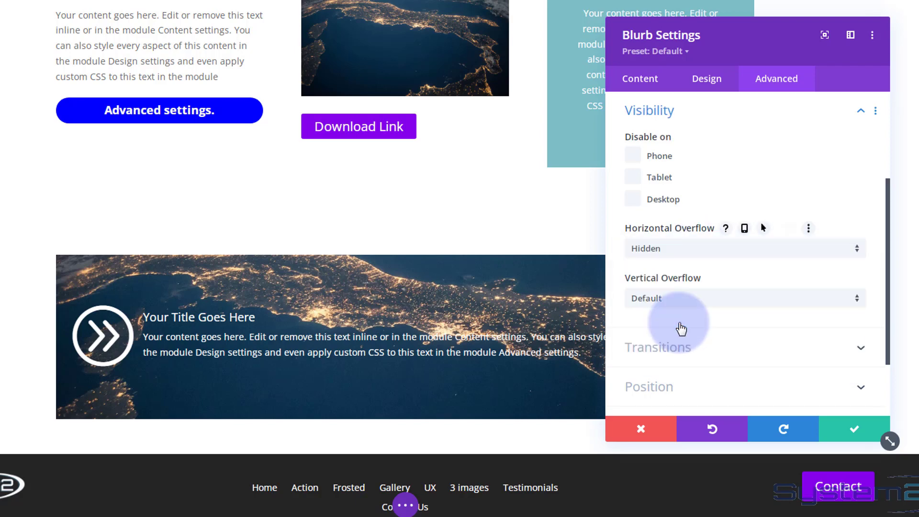
{"action": "left_click", "coordinate": [689, 300]}
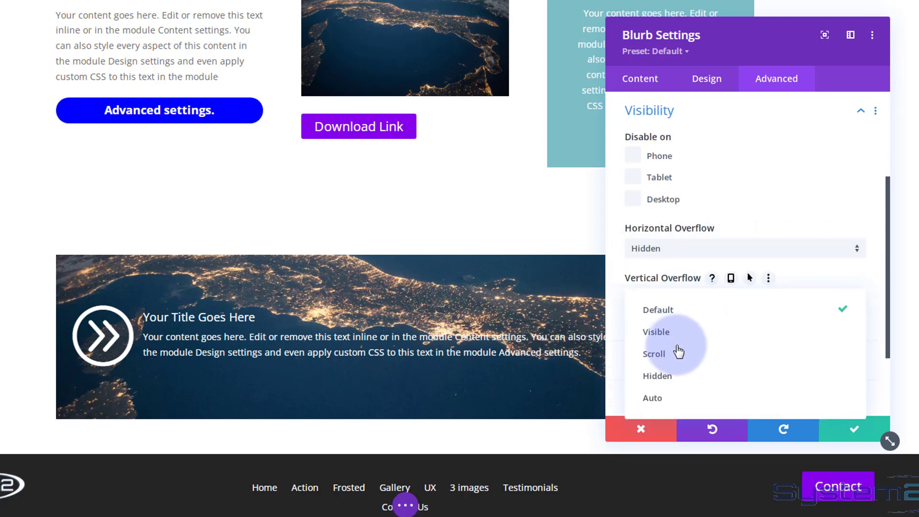
{"action": "left_click", "coordinate": [675, 378]}
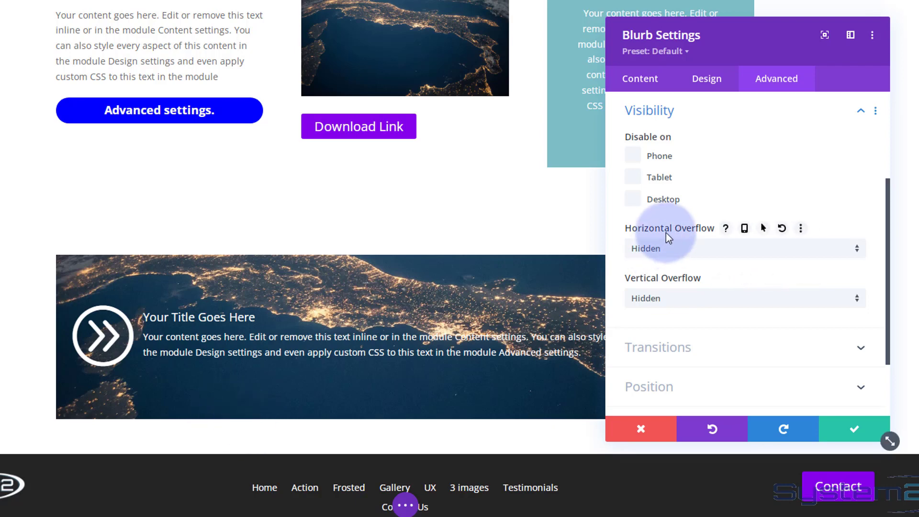
Enable hover options for the blurb's width and set its normal desktop width to 12%
{"action": "left_click", "coordinate": [706, 86]}
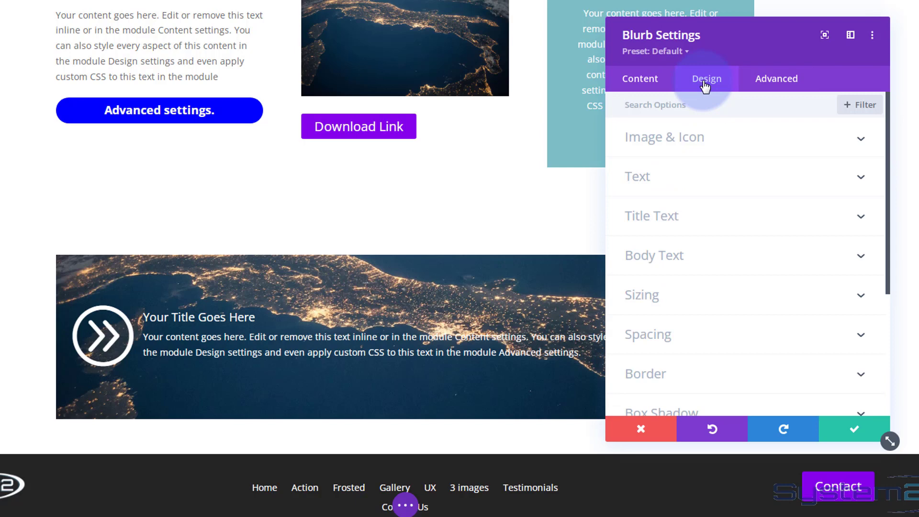
{"action": "left_click", "coordinate": [698, 306]}
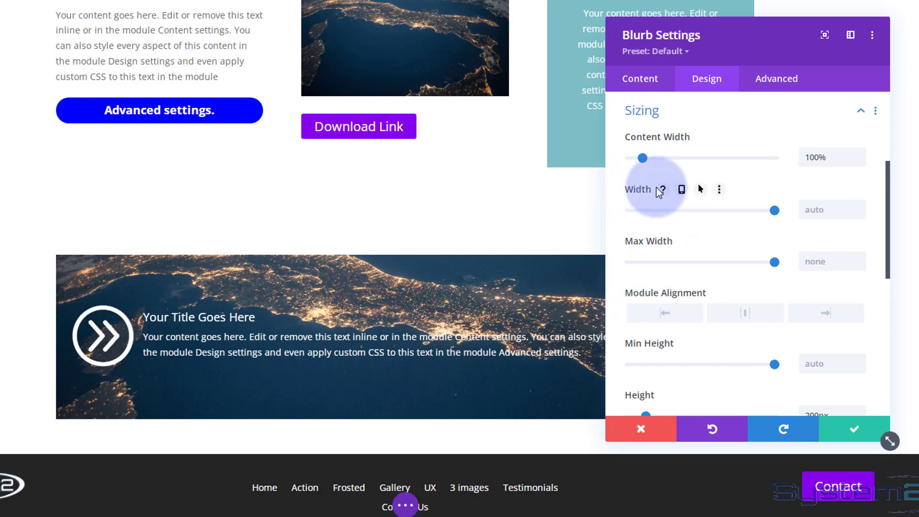
{"action": "left_click", "coordinate": [701, 190]}
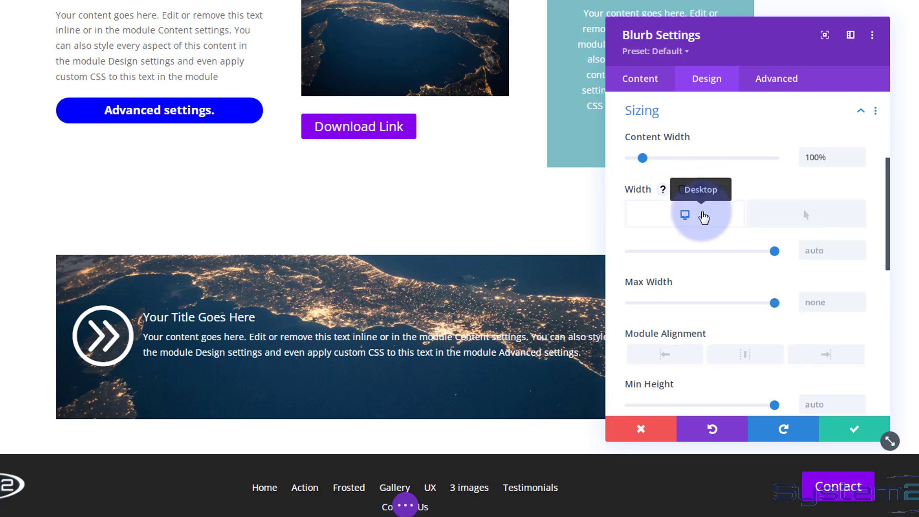
{"action": "left_click", "coordinate": [811, 249]}
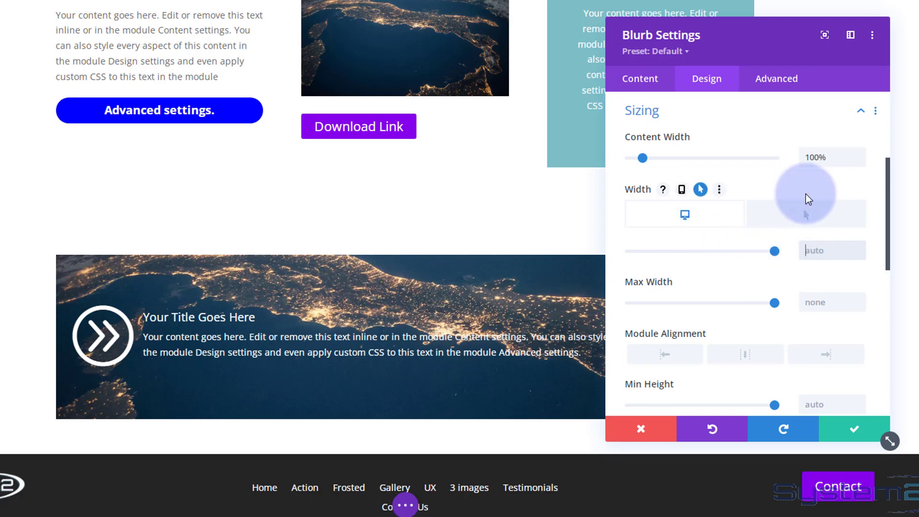
{"action": "type", "text": "10%"}
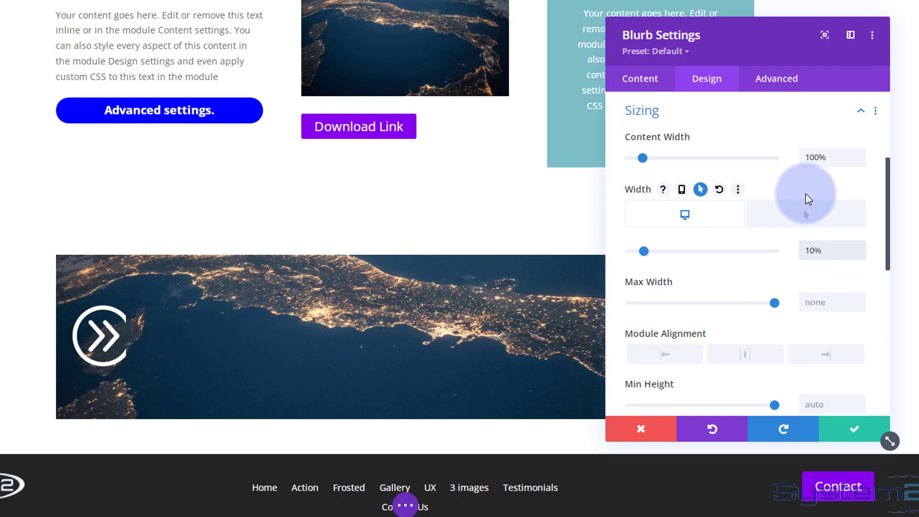
{"action": "left_click", "coordinate": [863, 252]}
{"action": "left_click", "coordinate": [861, 248]}
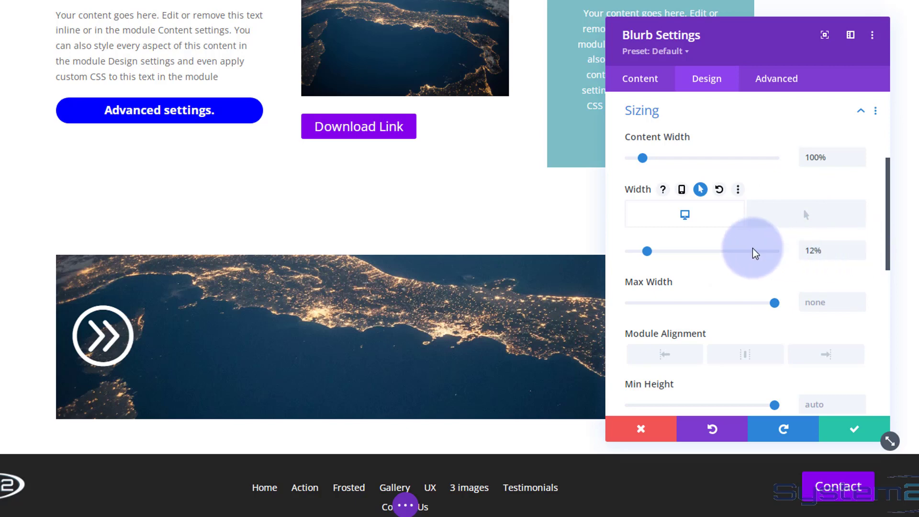
Set the blurb's hover width to 100% and compare its normal desktop and hover states
{"action": "left_click", "coordinate": [808, 216]}
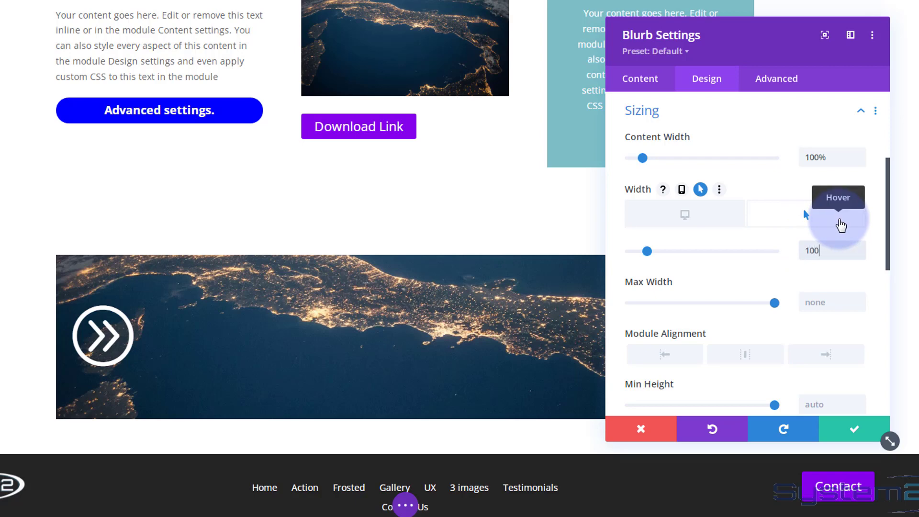
{"action": "type", "text": "100%"}
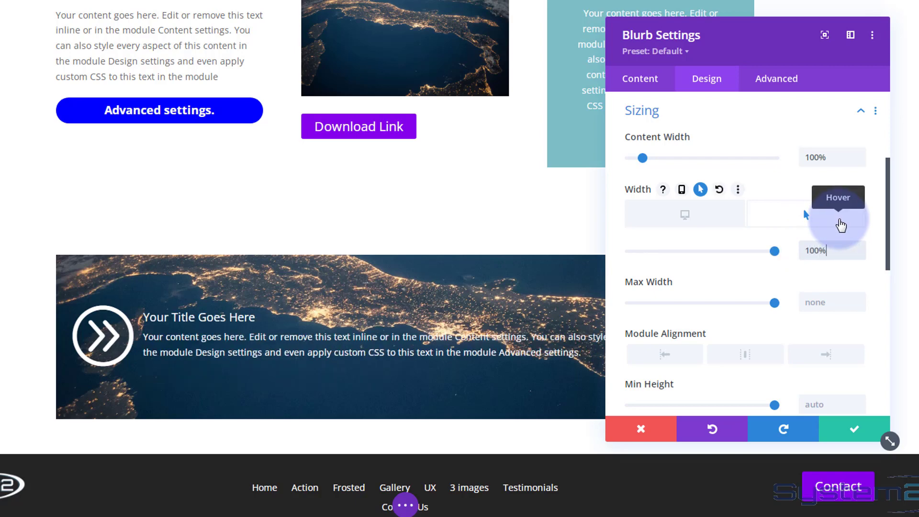
{"action": "left_click", "coordinate": [677, 221]}
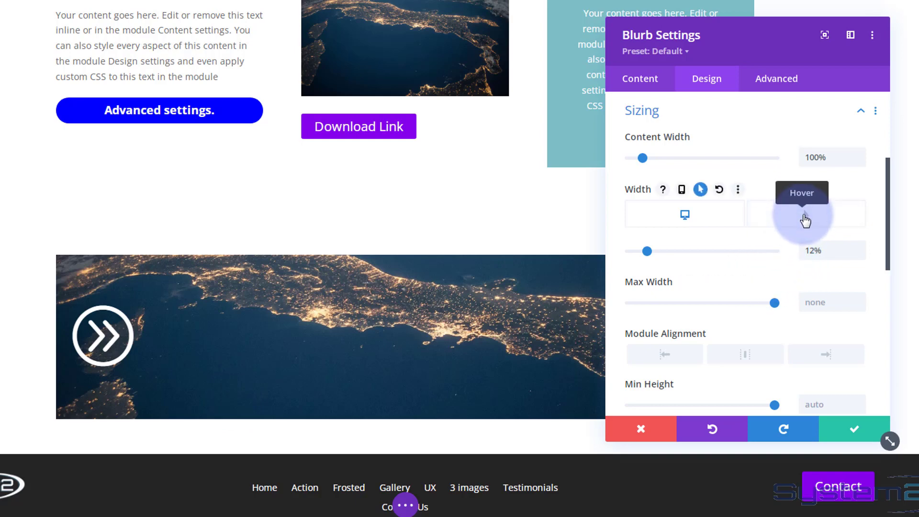
{"action": "left_click", "coordinate": [806, 220]}
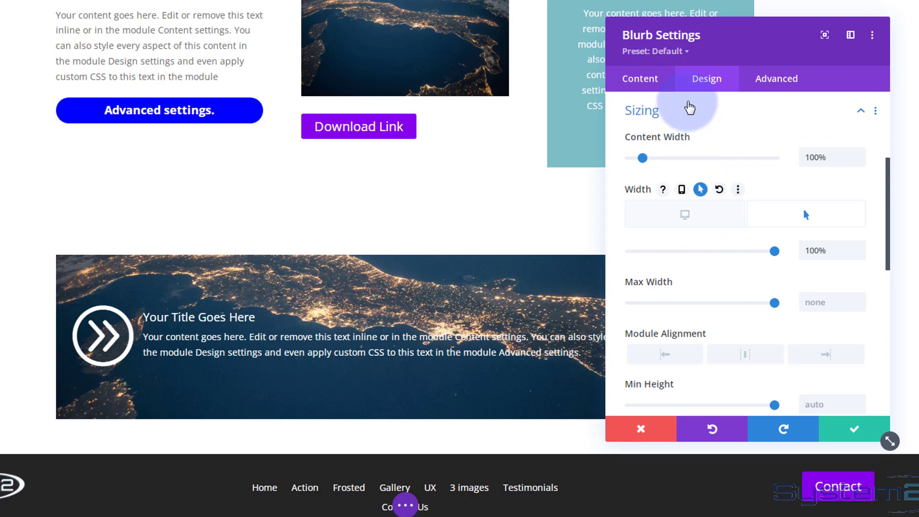
Set the blurb's transition duration to 1000ms and its speed curve to Ease-In-Out, and save the module settings
{"action": "left_click", "coordinate": [784, 86]}
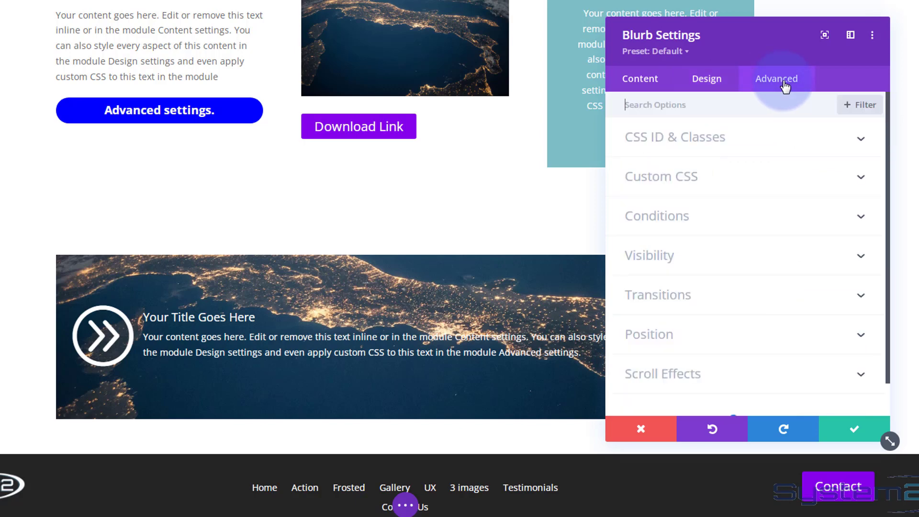
{"action": "left_click", "coordinate": [763, 298]}
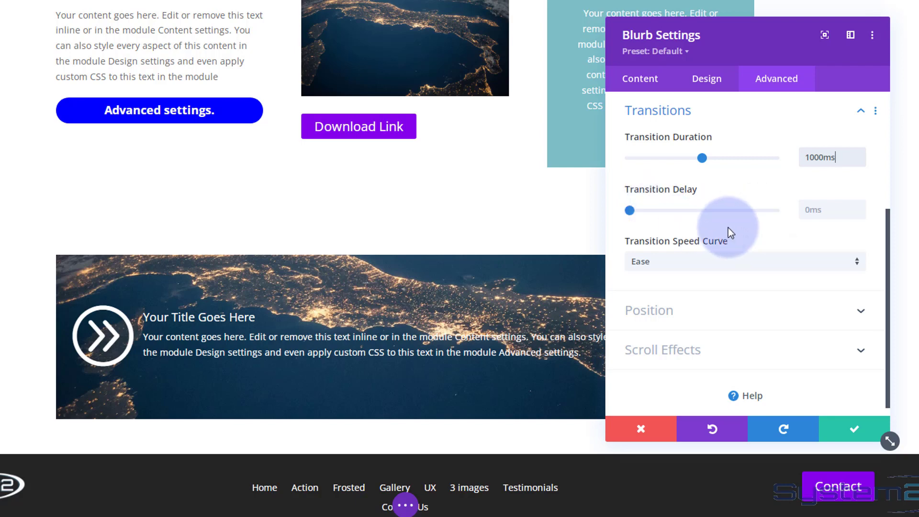
{"action": "left_click", "coordinate": [718, 264]}
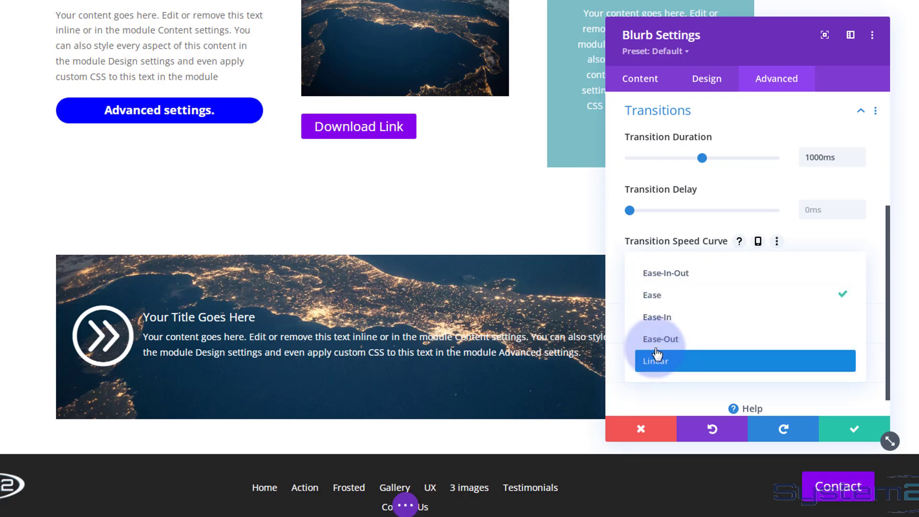
{"action": "left_click", "coordinate": [663, 279]}
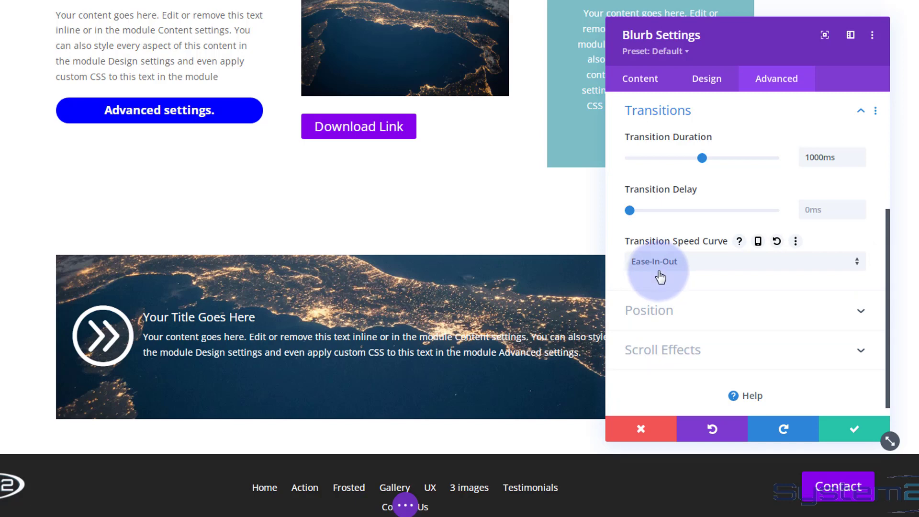
{"action": "left_click", "coordinate": [847, 433]}
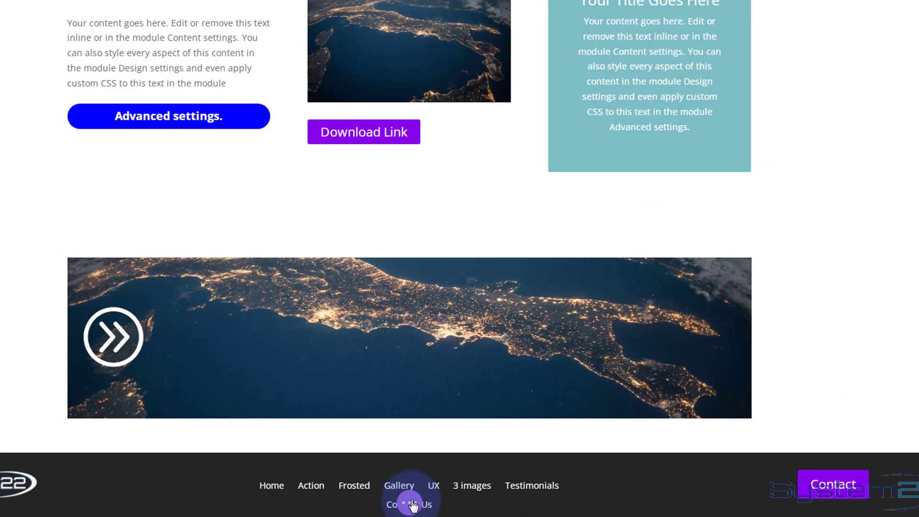
Save the page as a draft and exit the visual builder
{"action": "left_click", "coordinate": [413, 505]}
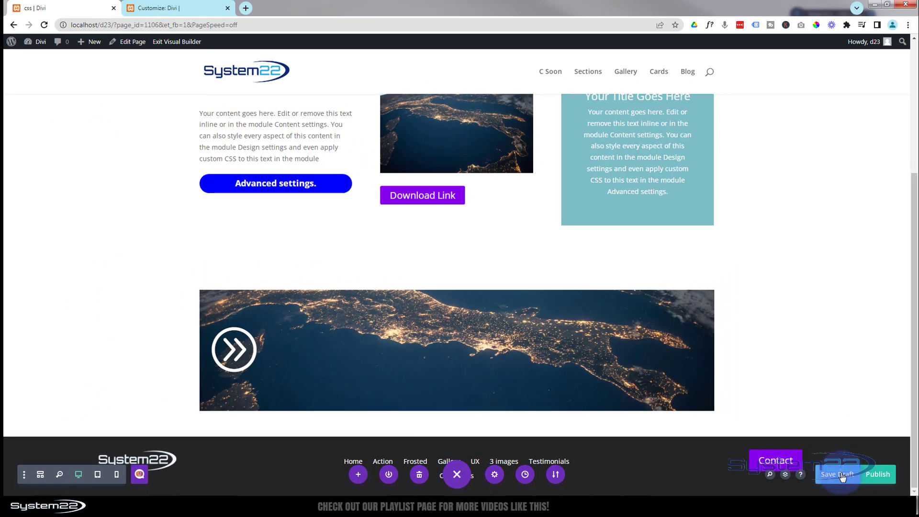
{"action": "left_click", "coordinate": [843, 476]}
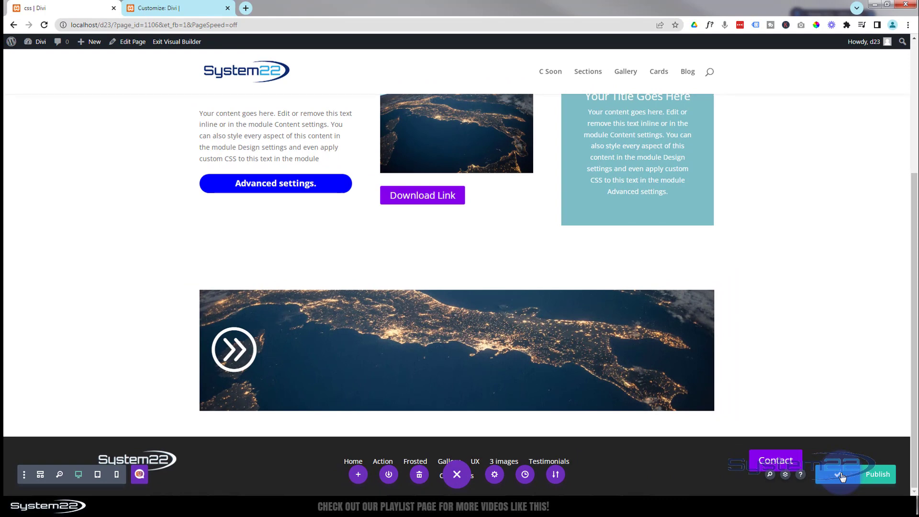
{"action": "left_click", "coordinate": [165, 45]}
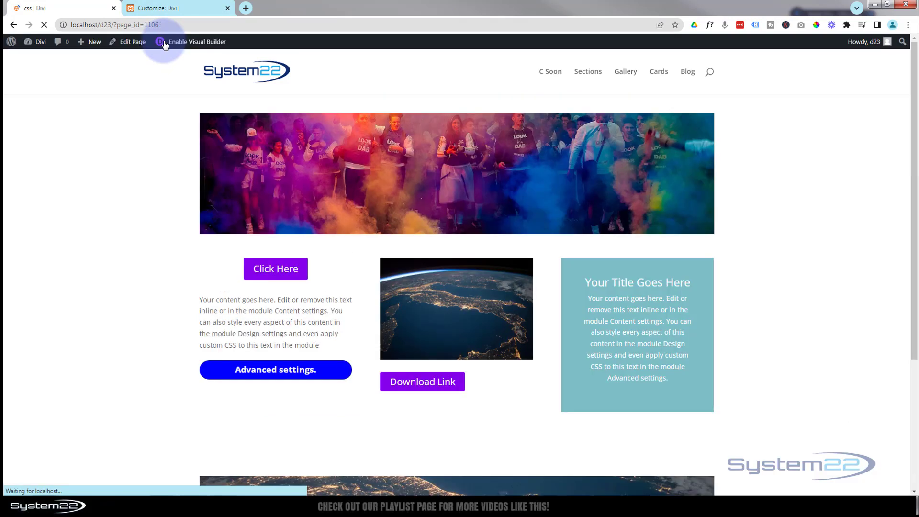
Test the hover expansion of the banner blurb's arrow icon on the live page
{"action": "scroll", "coordinate": [143, 143], "scroll_direction": "down", "scroll_amount": 4}
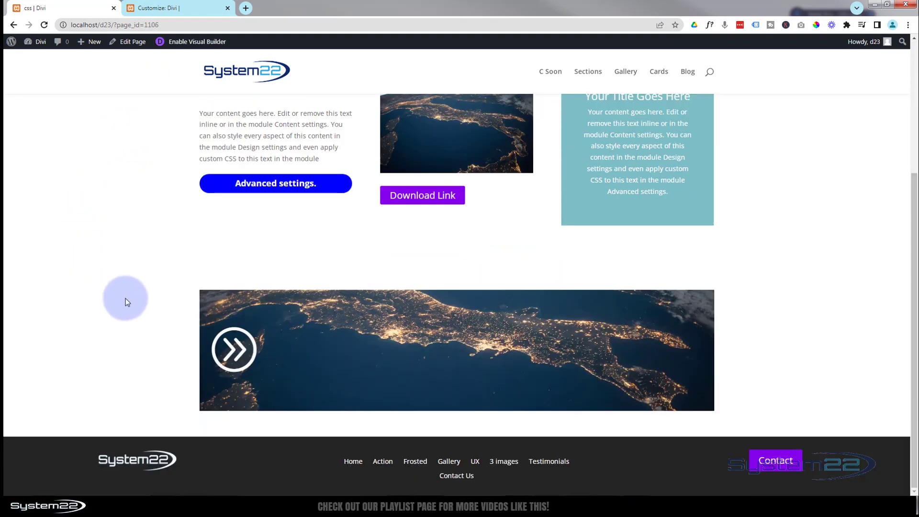
{"action": "mouse_move", "coordinate": [215, 354]}
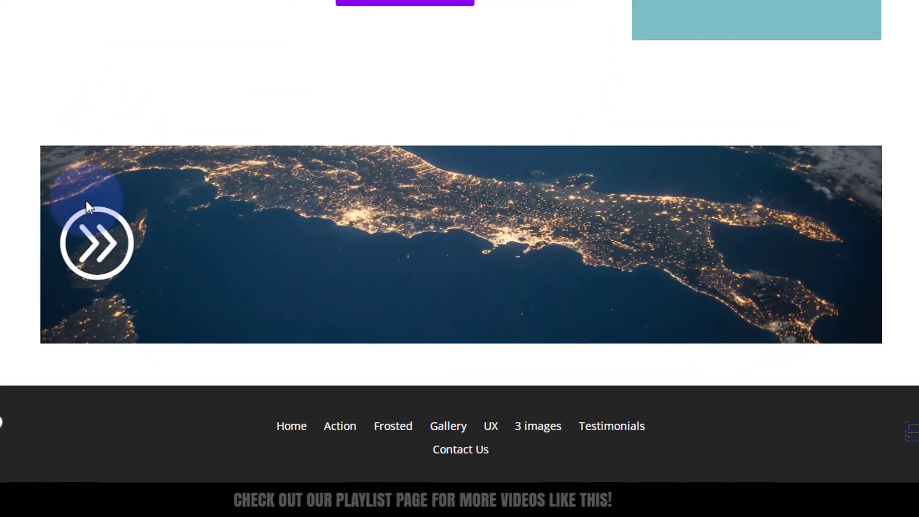
{"action": "mouse_move", "coordinate": [201, 334]}
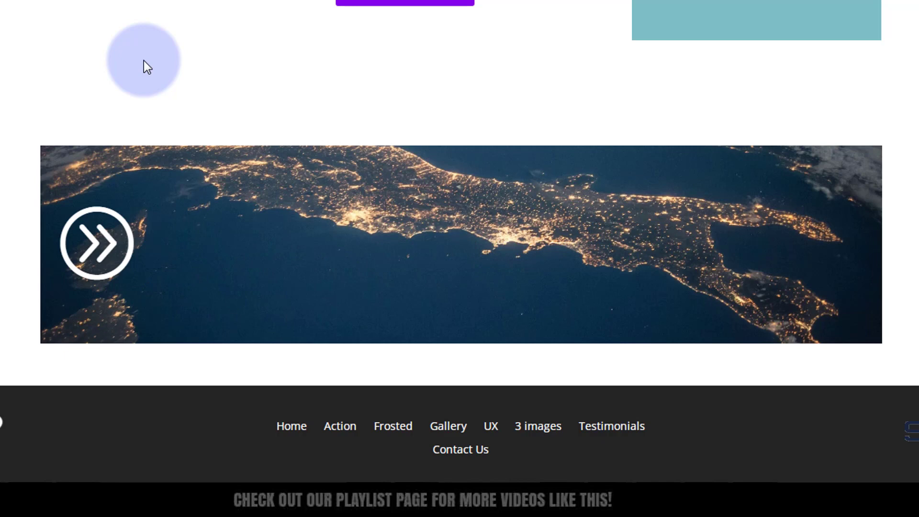
{"action": "mouse_move", "coordinate": [80, 245]}
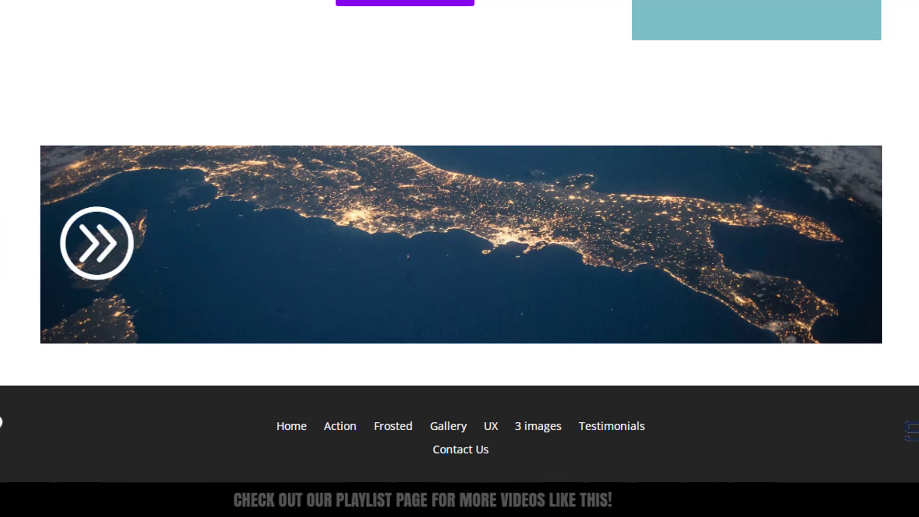
{"action": "mouse_move", "coordinate": [85, 244]}
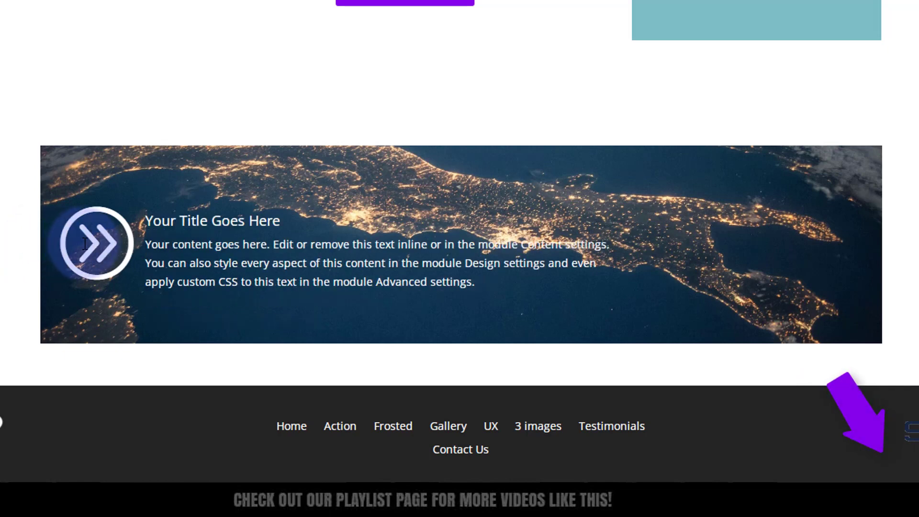